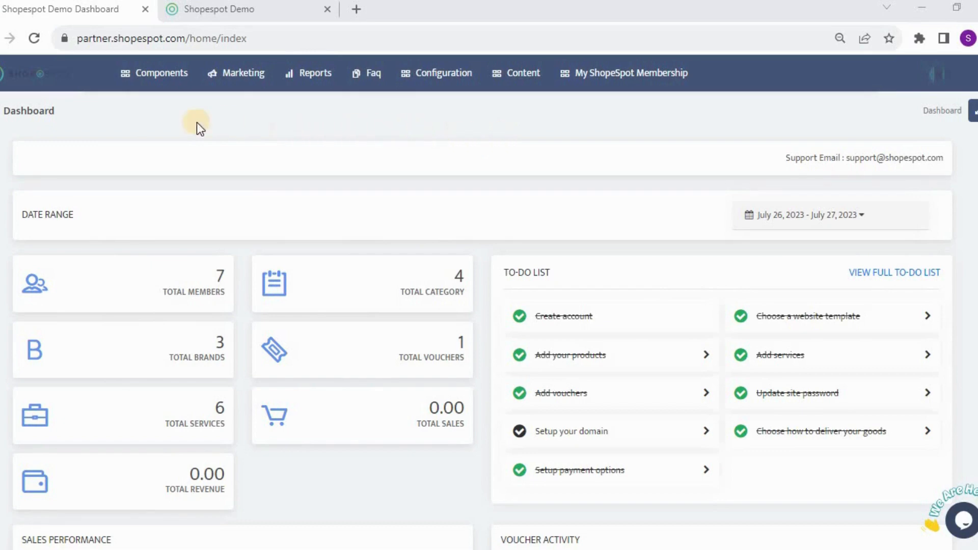
# Step: Open the list of all coupons from the Components menu
pyautogui.moveTo(159, 80)
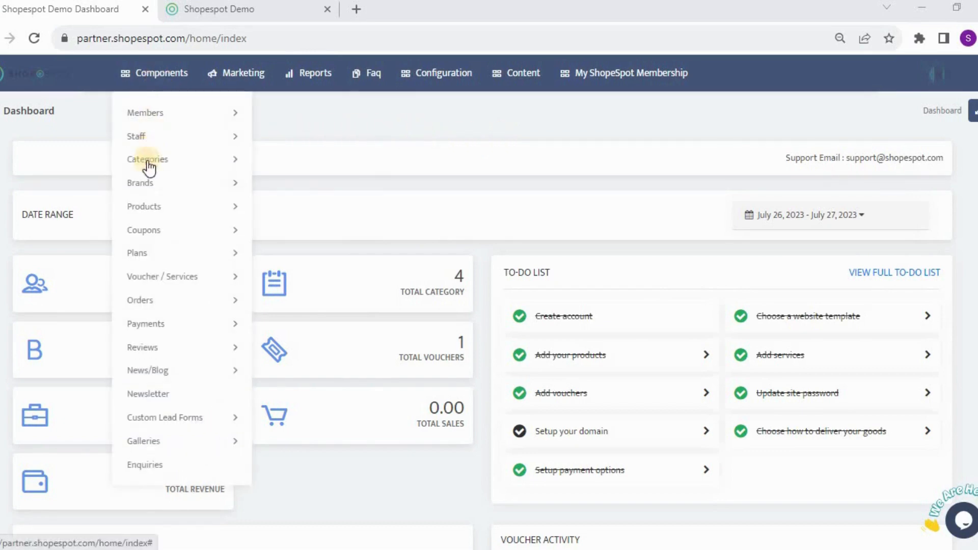
pyautogui.moveTo(205, 235)
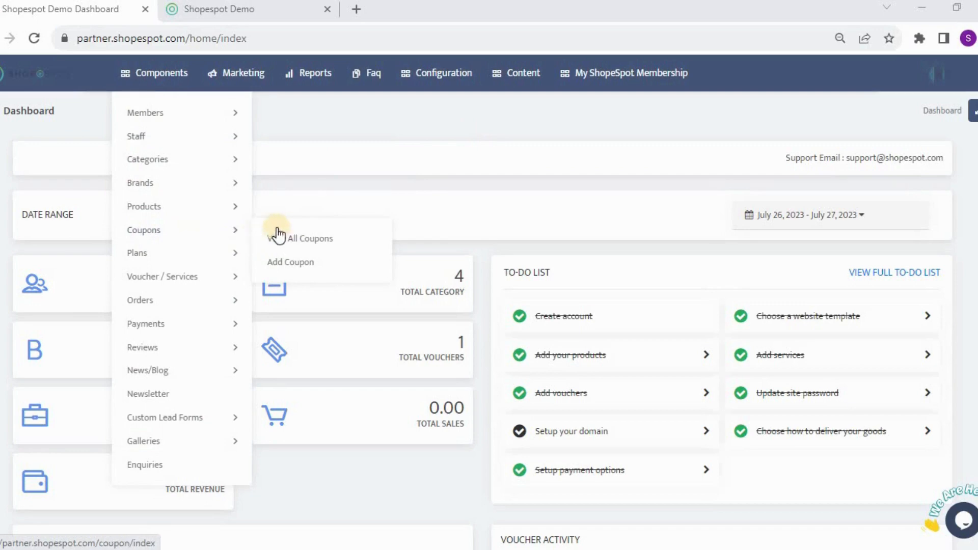
pyautogui.click(324, 242)
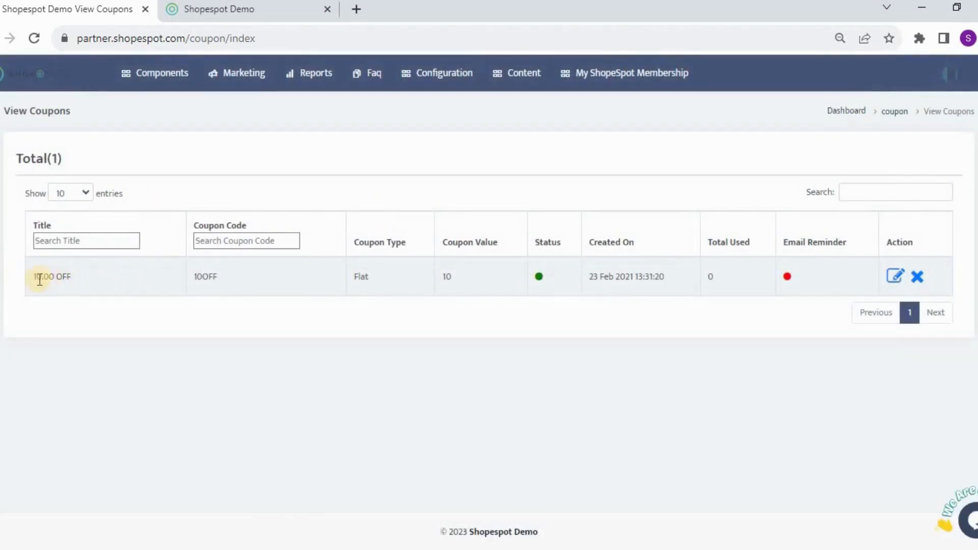
# Step: Examine the existing coupon's title, code and status in the coupon list
pyautogui.moveTo(32, 276); pyautogui.dragTo(79, 284)
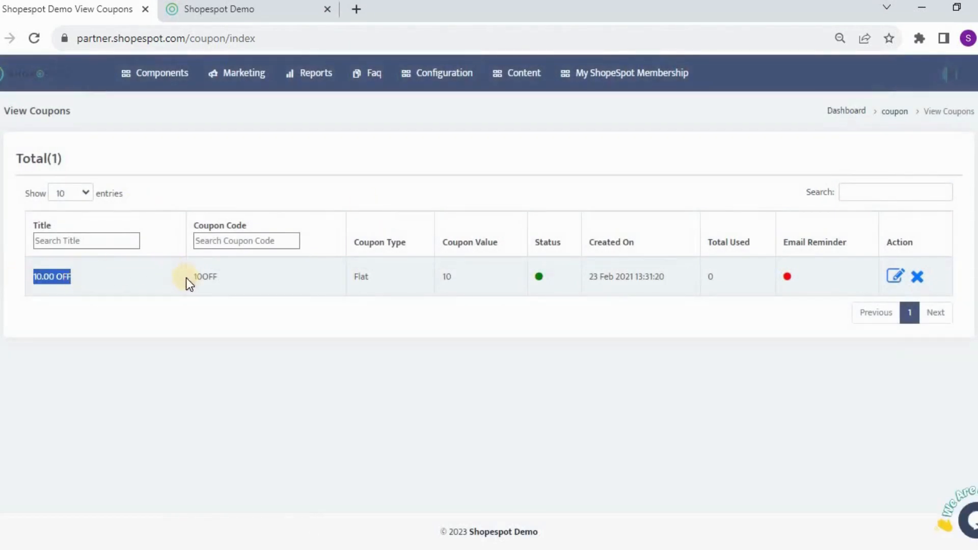
pyautogui.moveTo(192, 277); pyautogui.dragTo(223, 279)
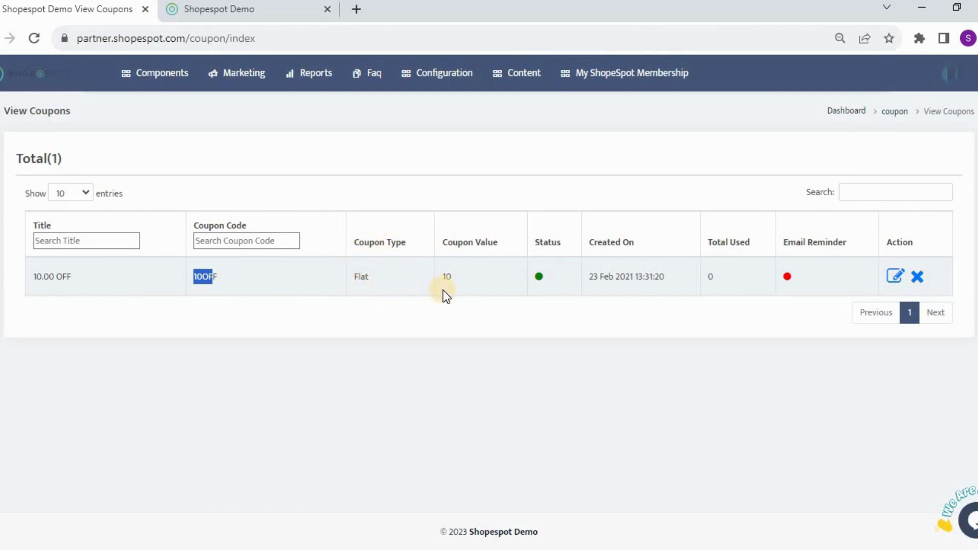
pyautogui.click(539, 277)
pyautogui.click(537, 280)
# Step: Open the Add Coupon form and look through its fields
pyautogui.moveTo(170, 87)
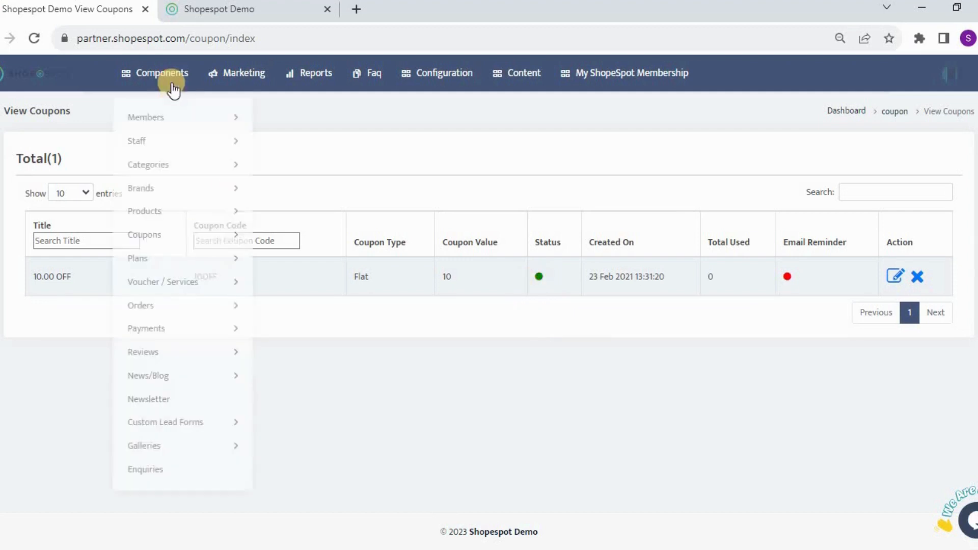
pyautogui.moveTo(175, 240)
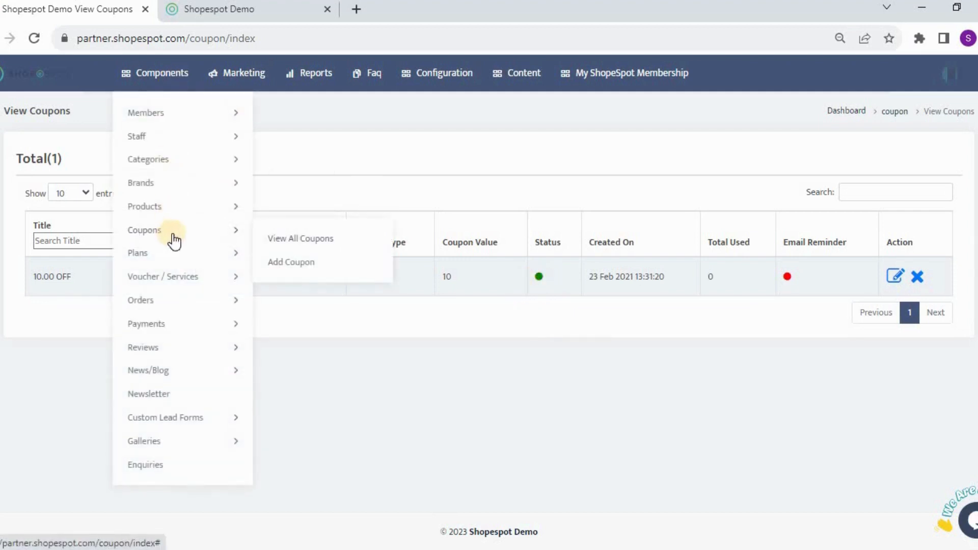
pyautogui.click(294, 265)
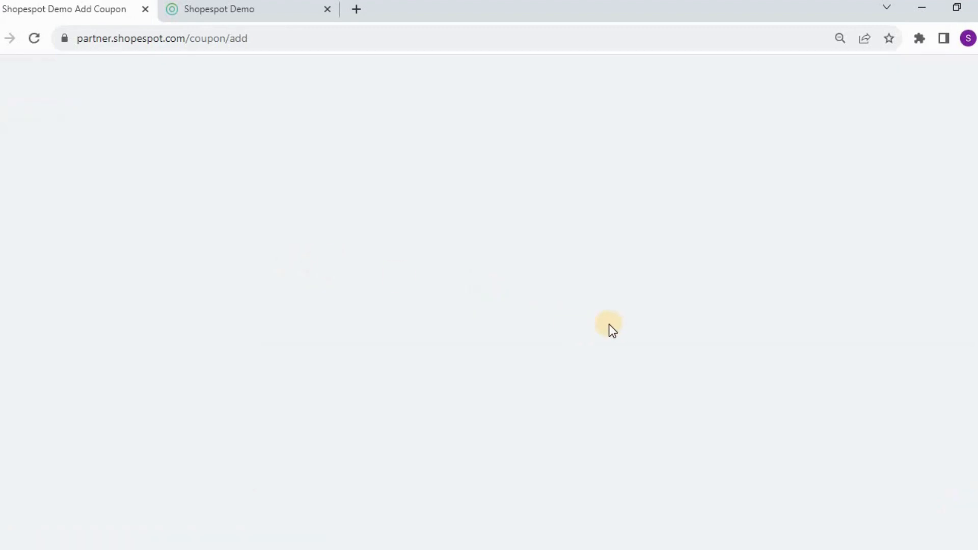
pyautogui.scroll(-2, 802, 354)
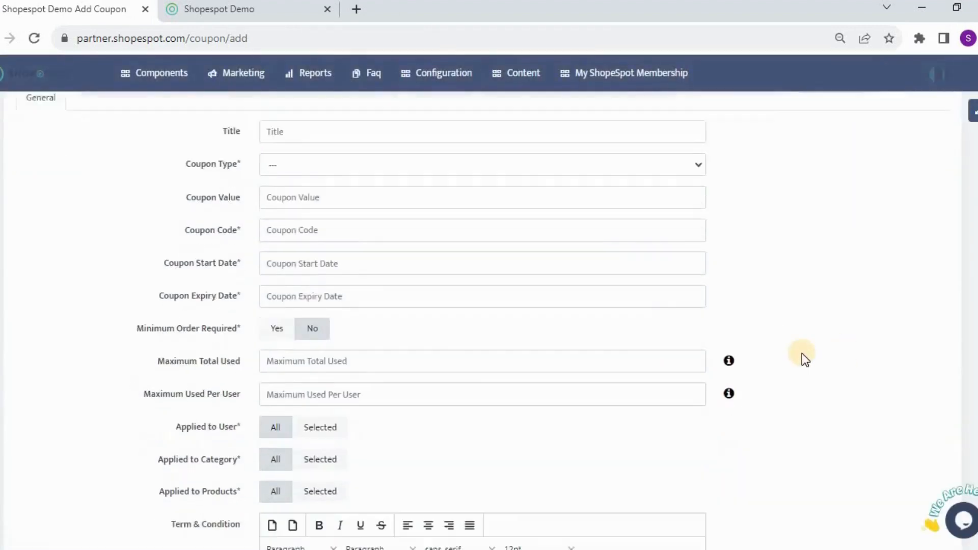
pyautogui.scroll(2, 802, 353)
pyautogui.scroll(-4, 803, 354)
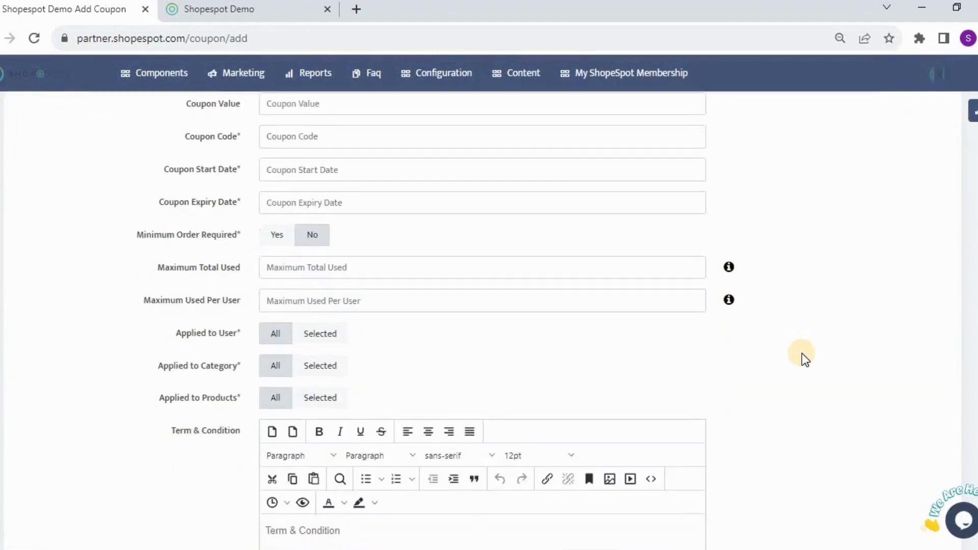
pyautogui.scroll(2, 802, 353)
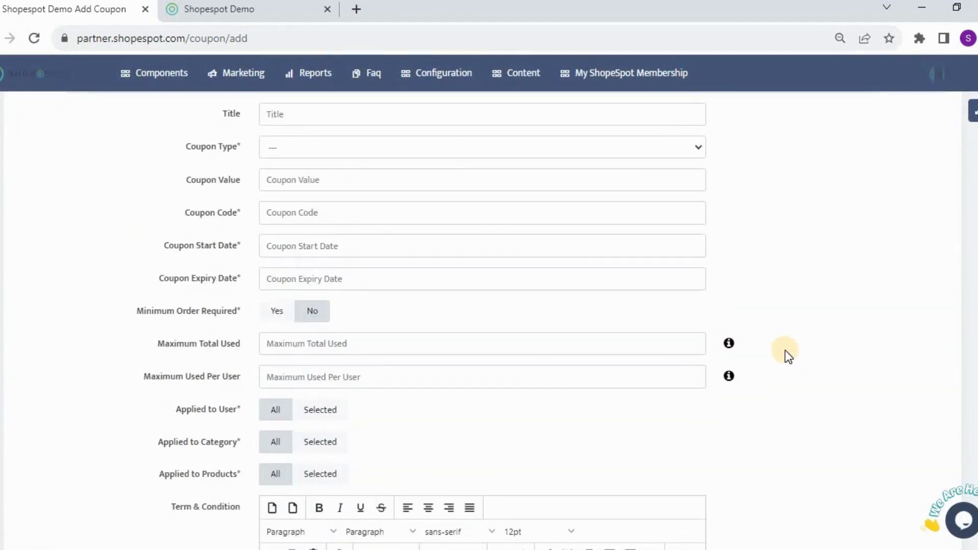
# Step: Return to the list of all coupons
pyautogui.moveTo(137, 72)
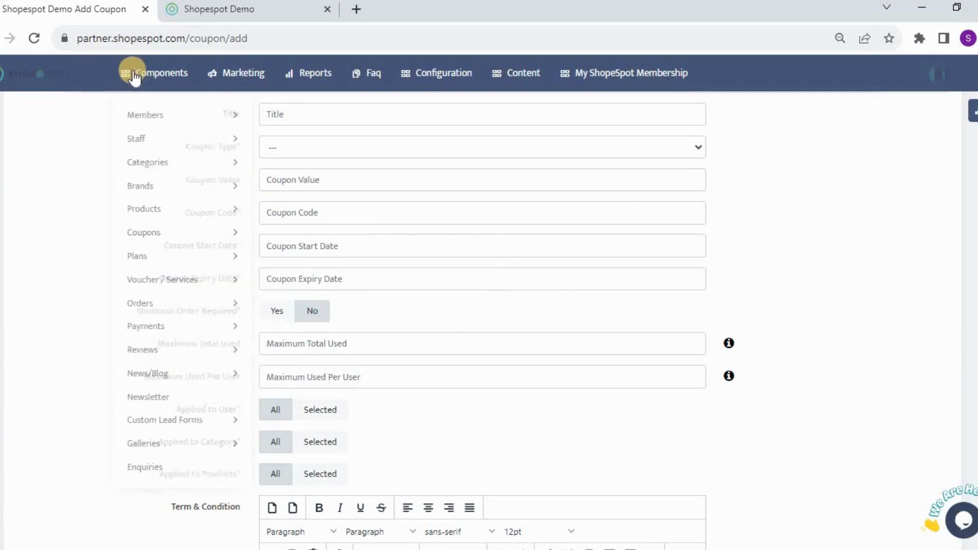
pyautogui.moveTo(145, 229)
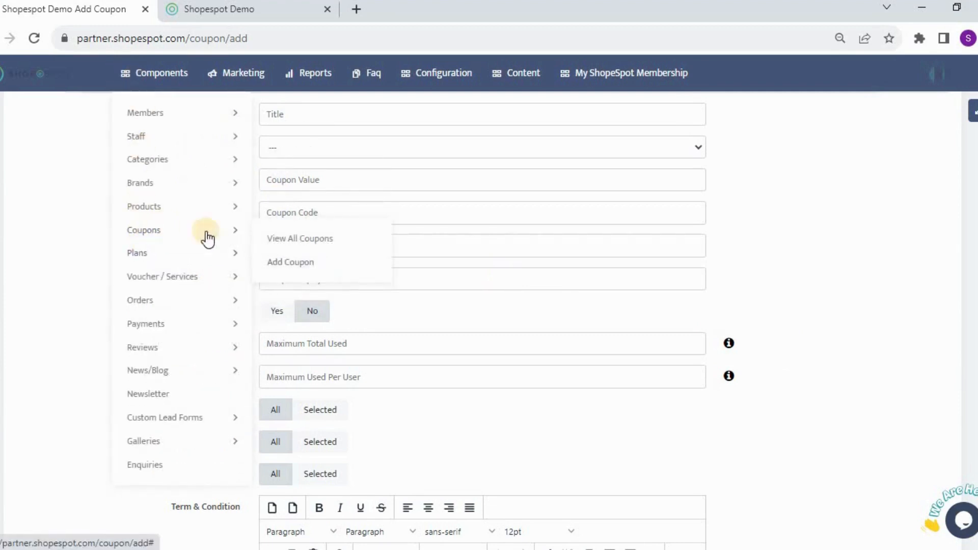
pyautogui.click(289, 239)
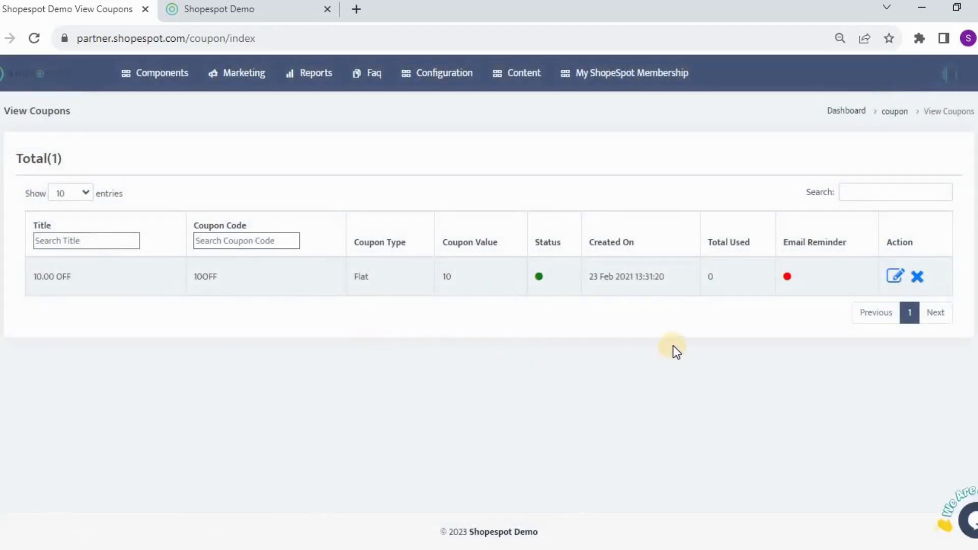
# Step: Open the 10.00 OFF coupon for editing and review its title, coupon type and value fields
pyautogui.click(898, 278)
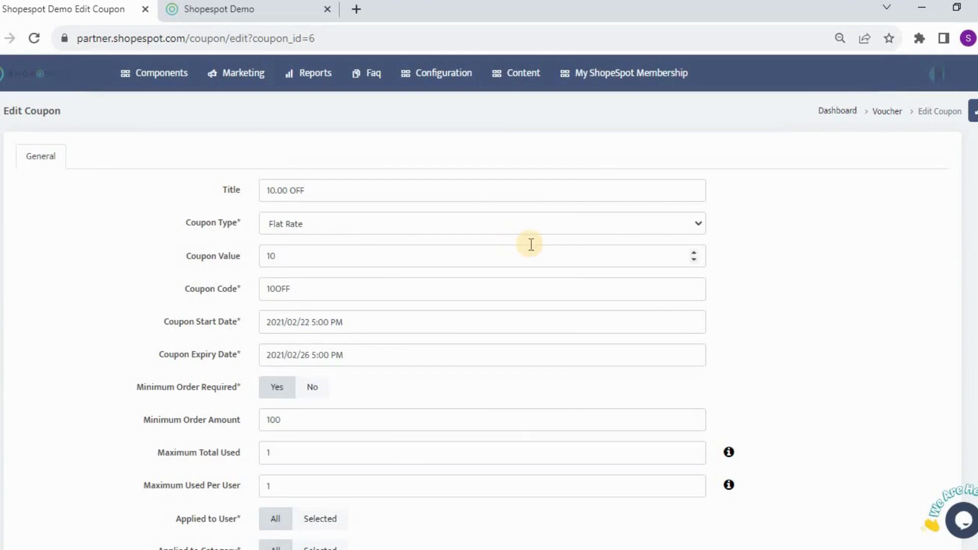
pyautogui.scroll(-2, 530, 244)
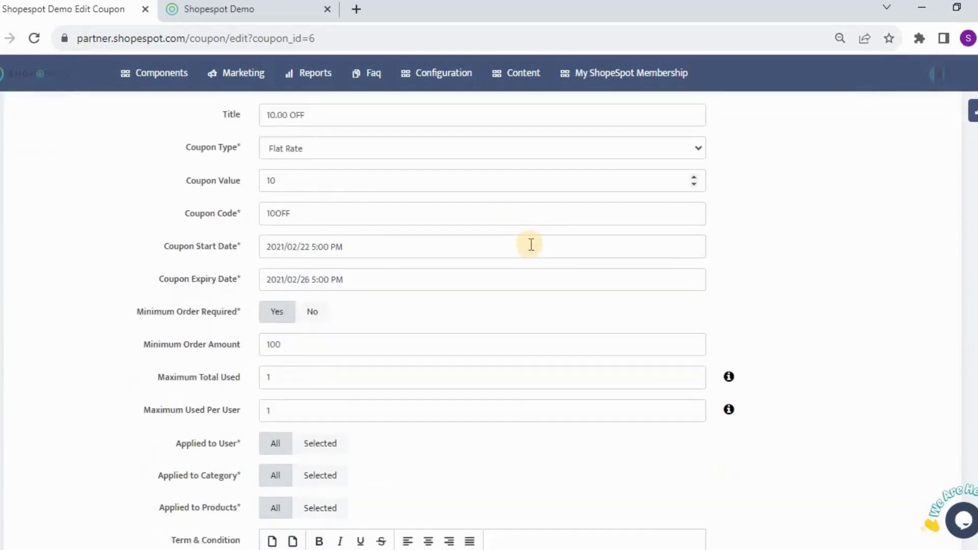
pyautogui.scroll(2, 530, 244)
pyautogui.moveTo(334, 195); pyautogui.dragTo(237, 192)
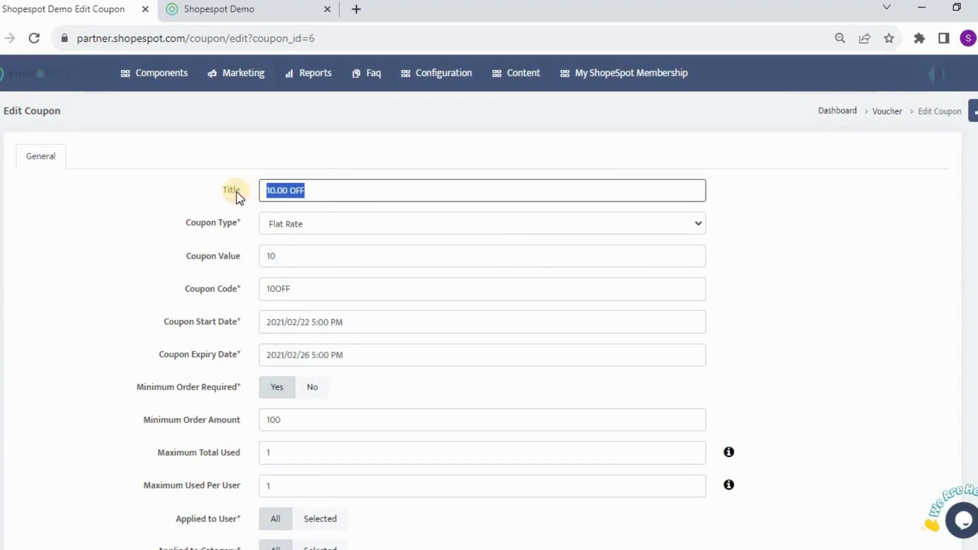
pyautogui.click(772, 294)
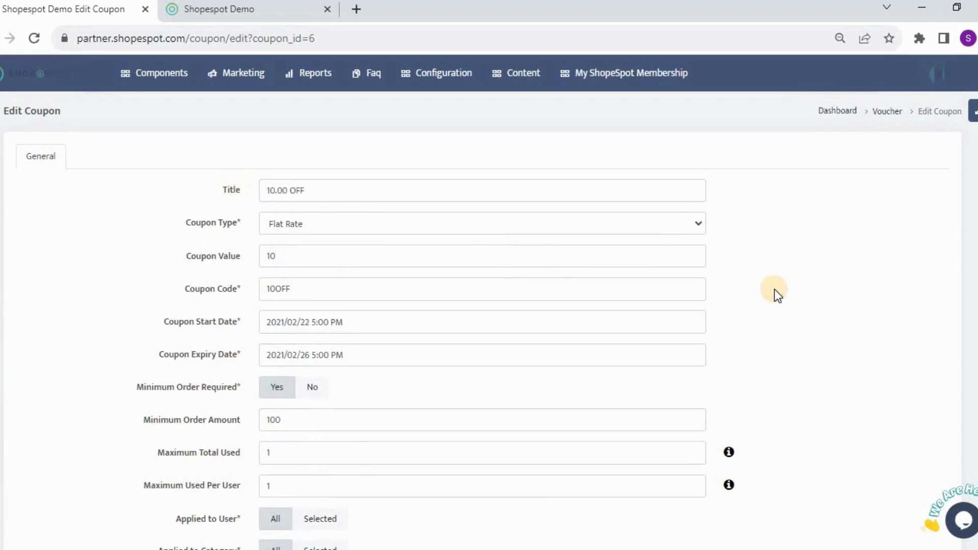
pyautogui.click(388, 230)
pyautogui.click(350, 257)
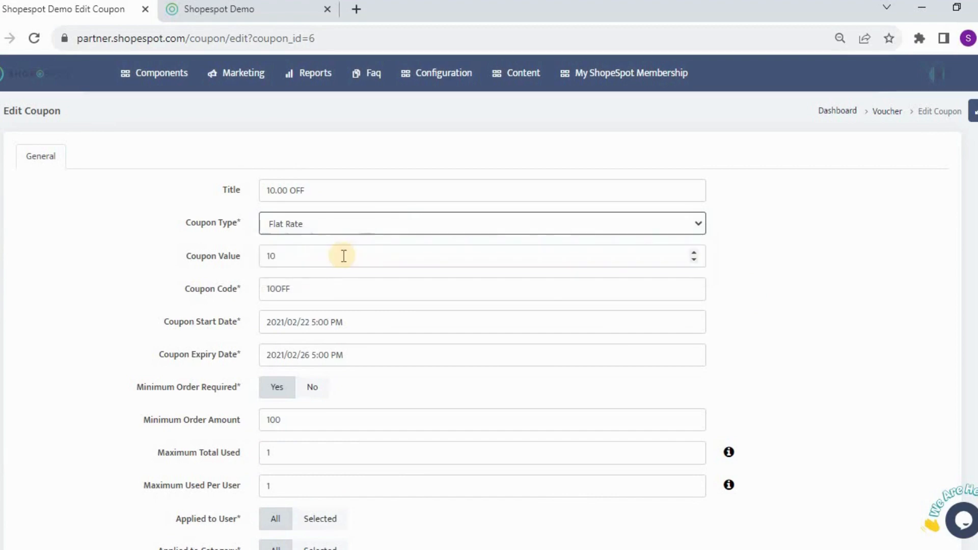
pyautogui.moveTo(343, 256); pyautogui.dragTo(200, 254)
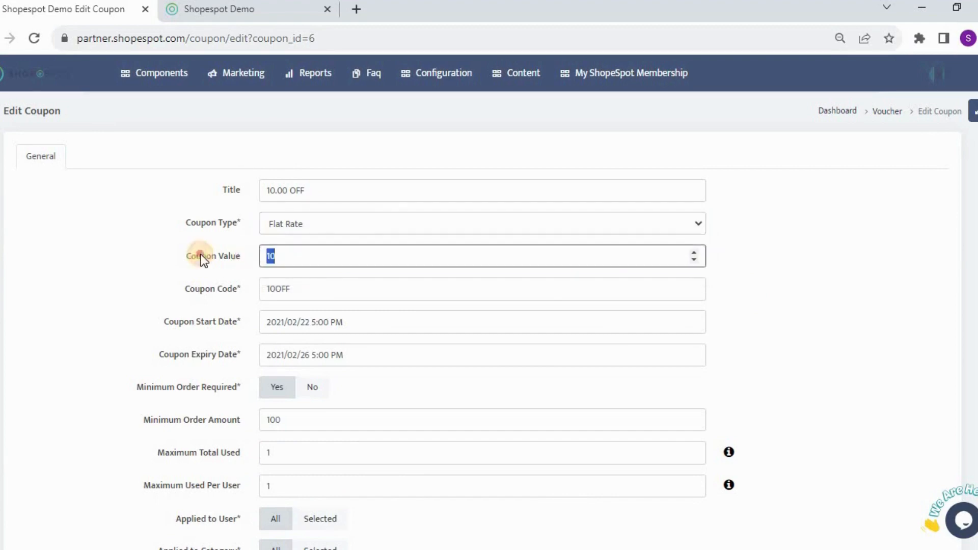
pyautogui.click(754, 316)
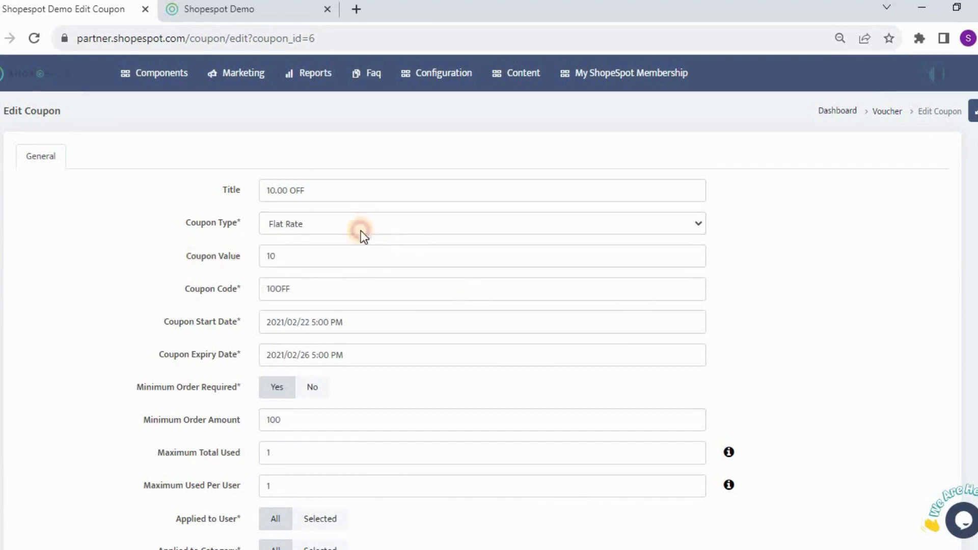
pyautogui.click(361, 231)
pyautogui.click(350, 269)
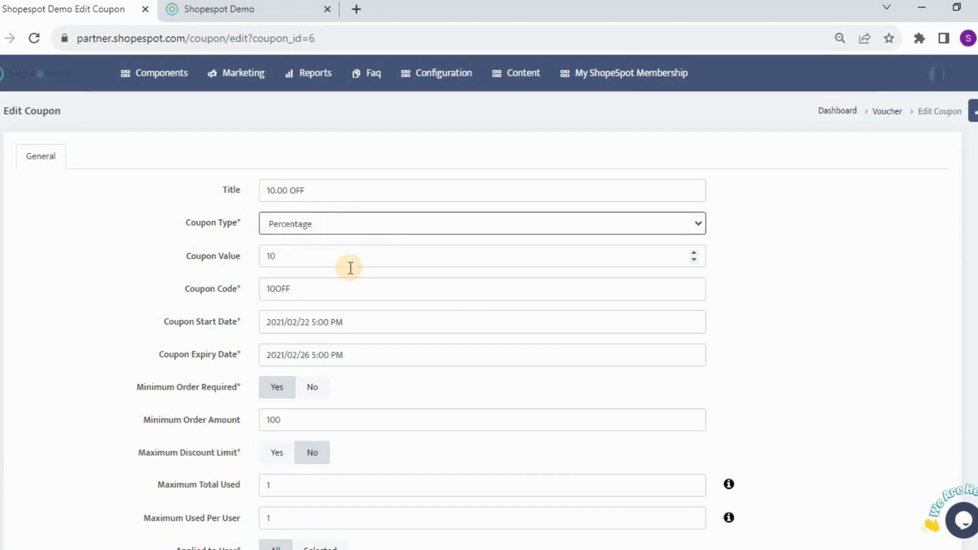
pyautogui.click(353, 227)
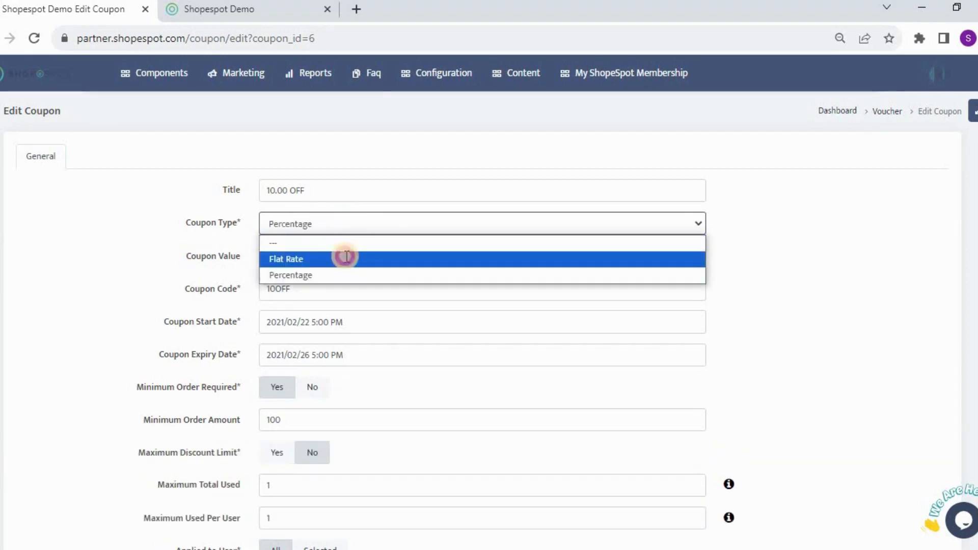
pyautogui.click(346, 259)
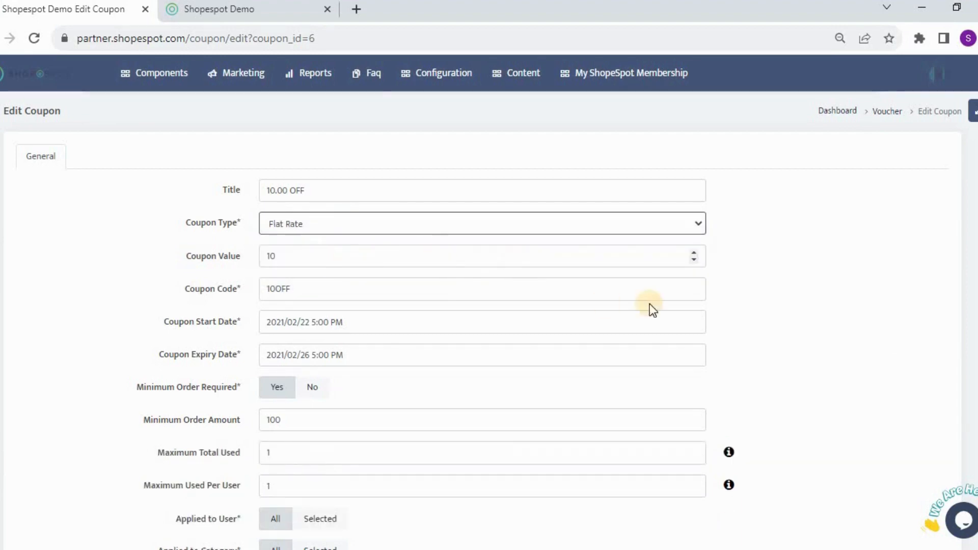
# Step: Inspect the coupon code field of the edited coupon
pyautogui.scroll(-1, 776, 312)
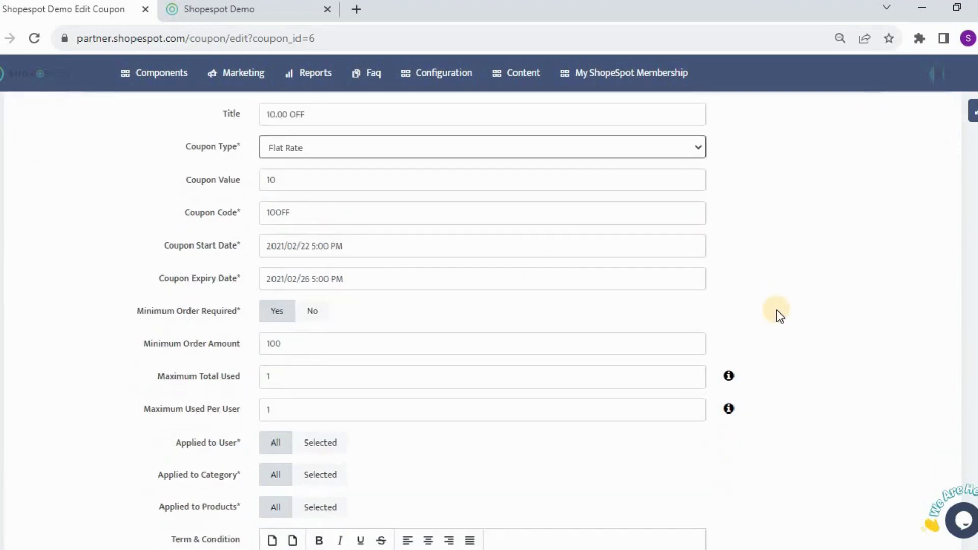
pyautogui.click(242, 217)
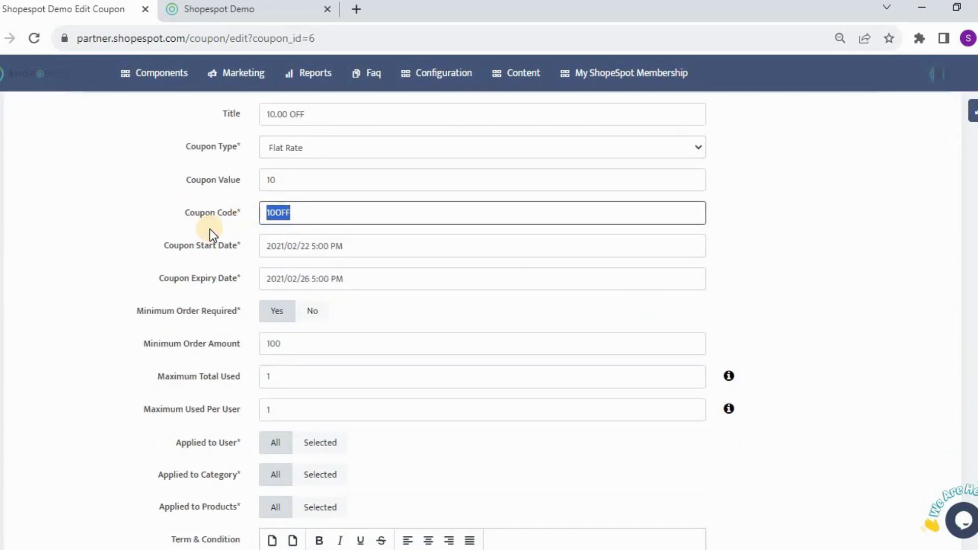
pyautogui.click(849, 289)
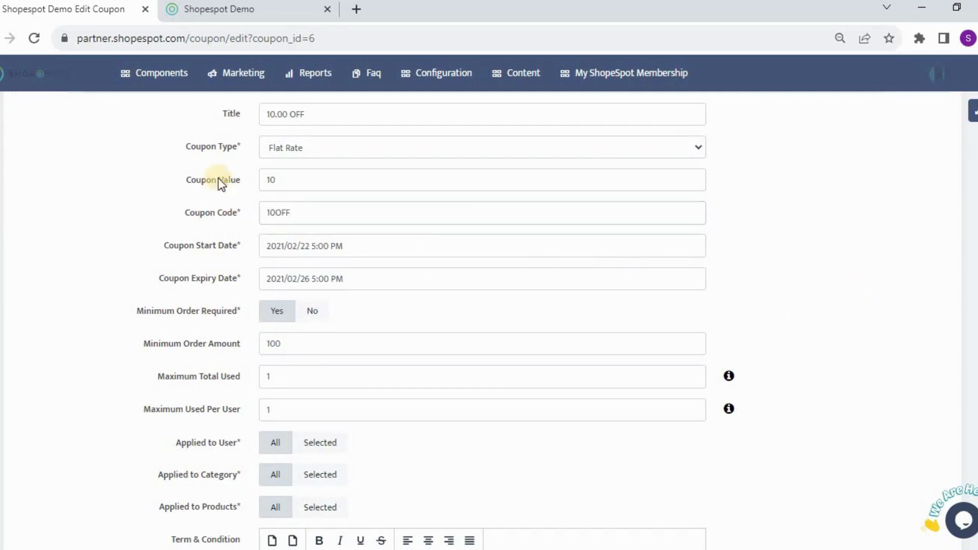
pyautogui.click(263, 214)
pyautogui.click(793, 308)
# Step: Open and close the start and expiry date pickers to review the coupon's dates
pyautogui.scroll(-2, 793, 307)
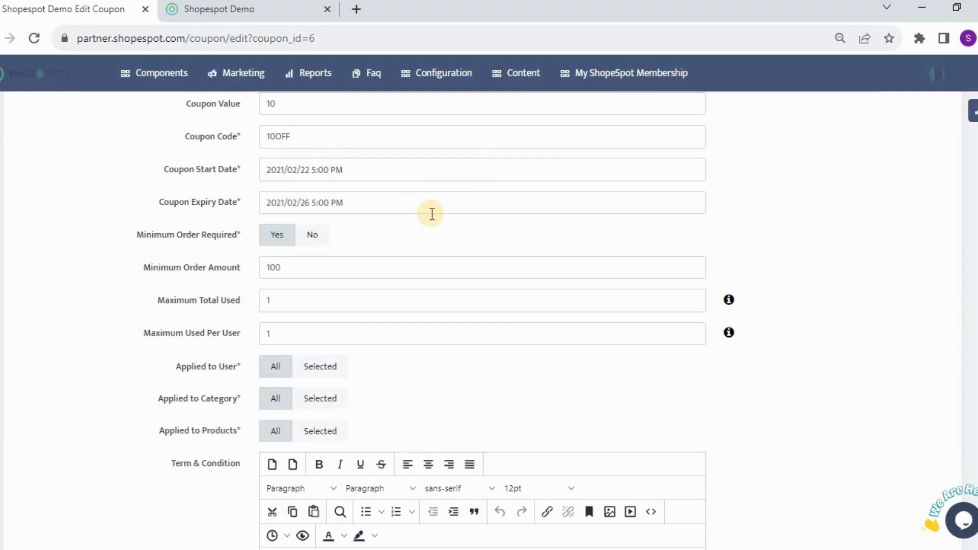
pyautogui.click(361, 171)
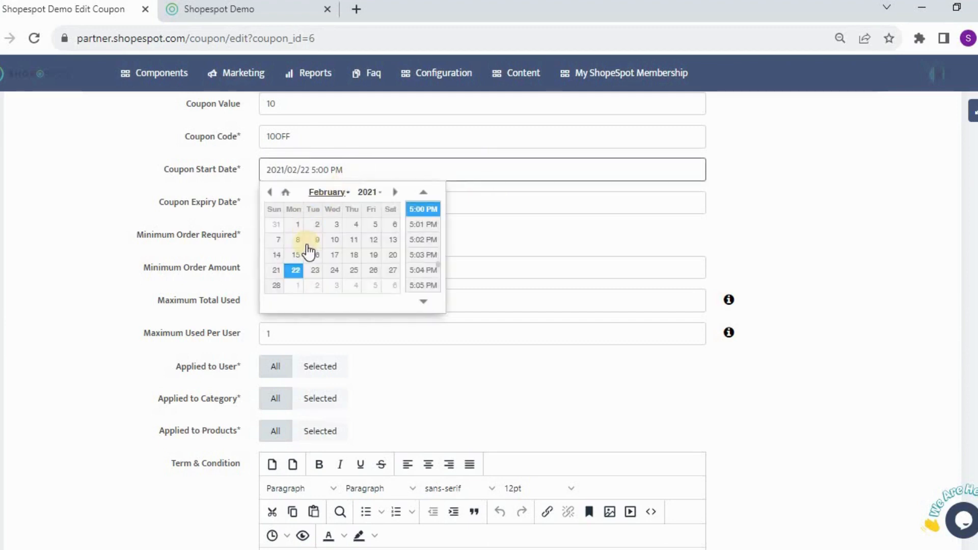
pyautogui.click(491, 240)
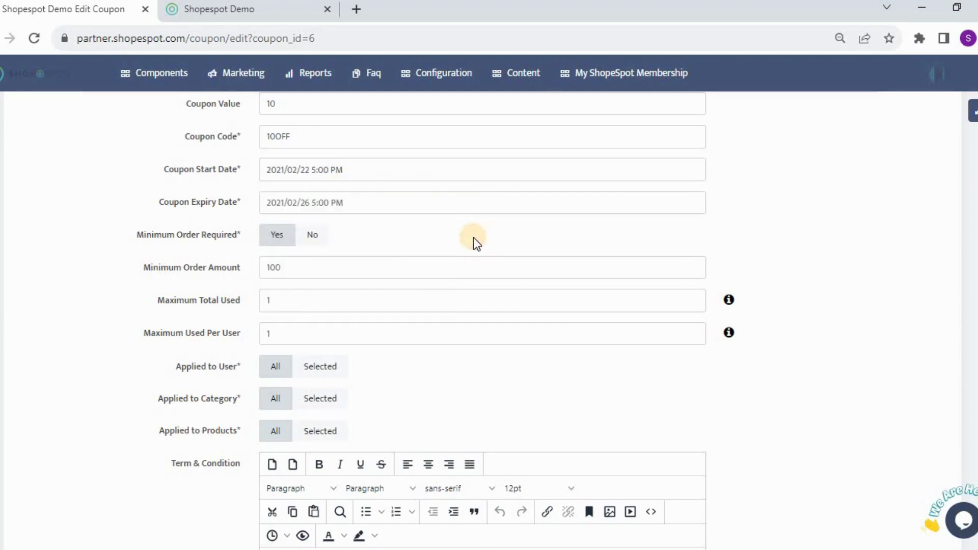
pyautogui.click(375, 200)
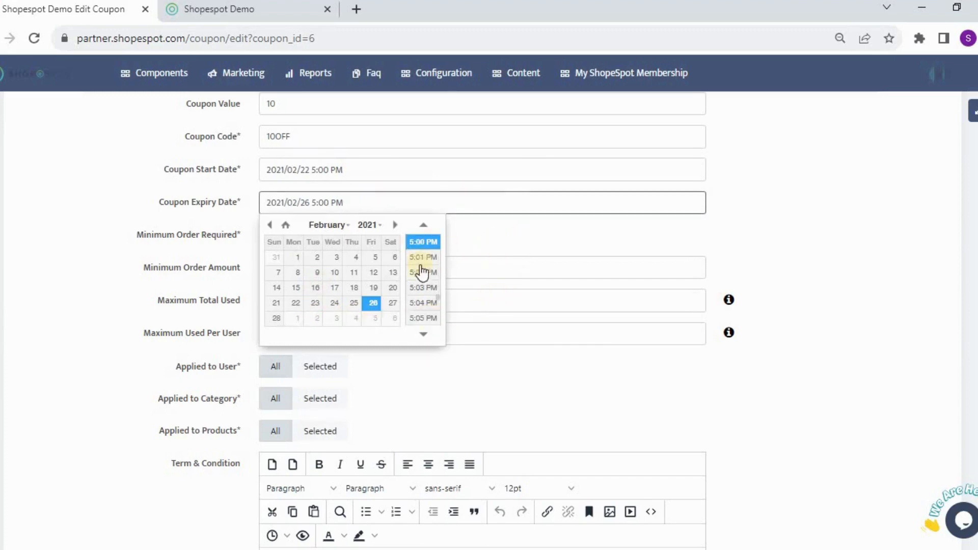
pyautogui.click(488, 246)
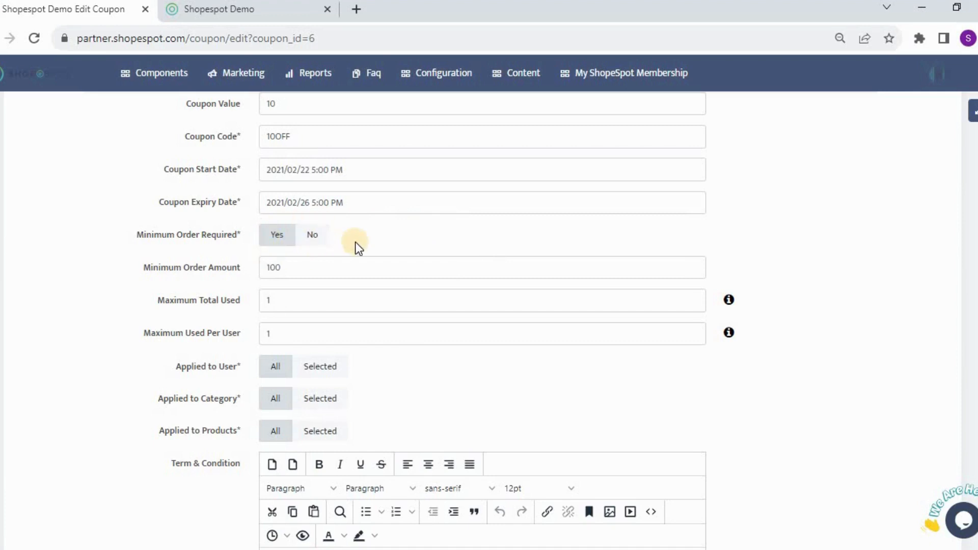
# Step: Set Minimum Order Required to No for the coupon
pyautogui.scroll(-2, 356, 243)
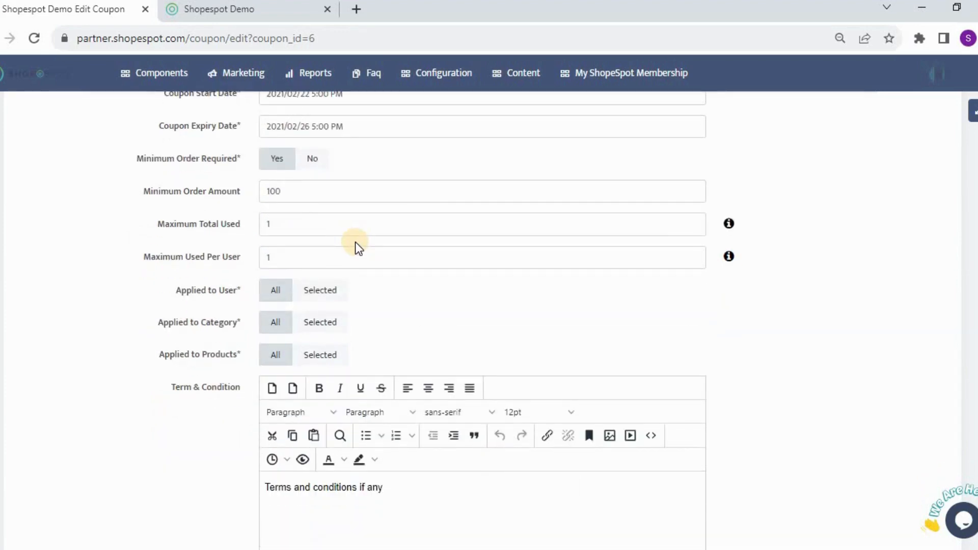
pyautogui.click(311, 163)
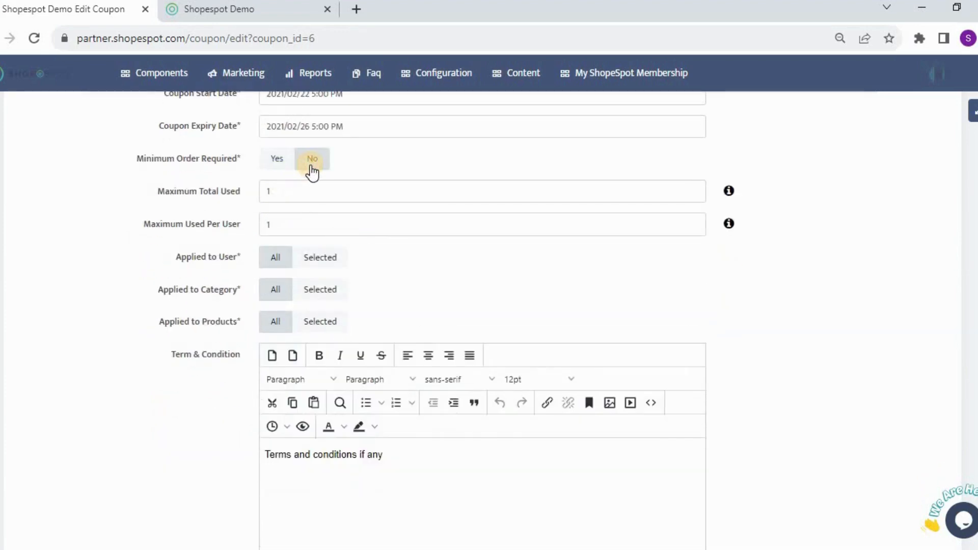
# Step: Set Minimum Order Required to Yes and enter a minimum order amount of 100
pyautogui.click(277, 163)
pyautogui.click(297, 191)
pyautogui.write('100')
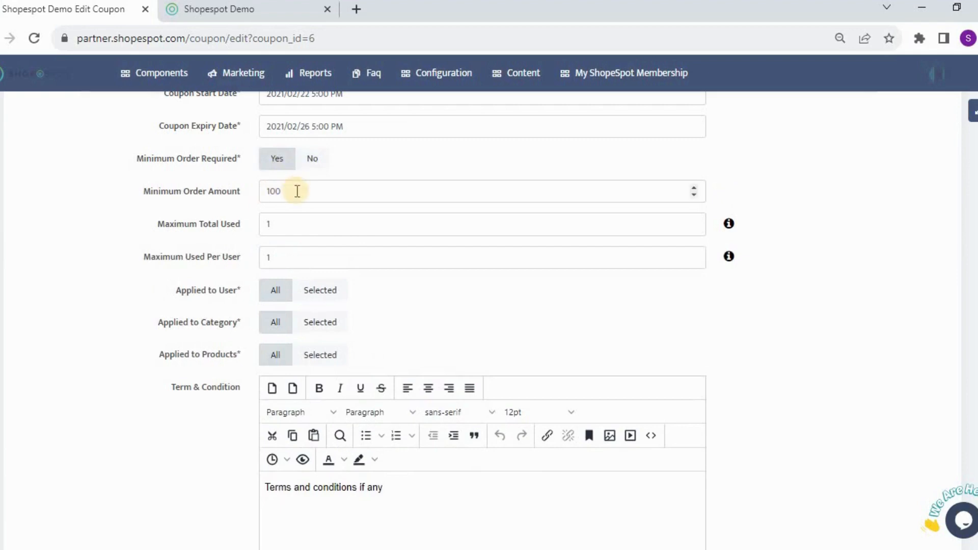
pyautogui.click(308, 165)
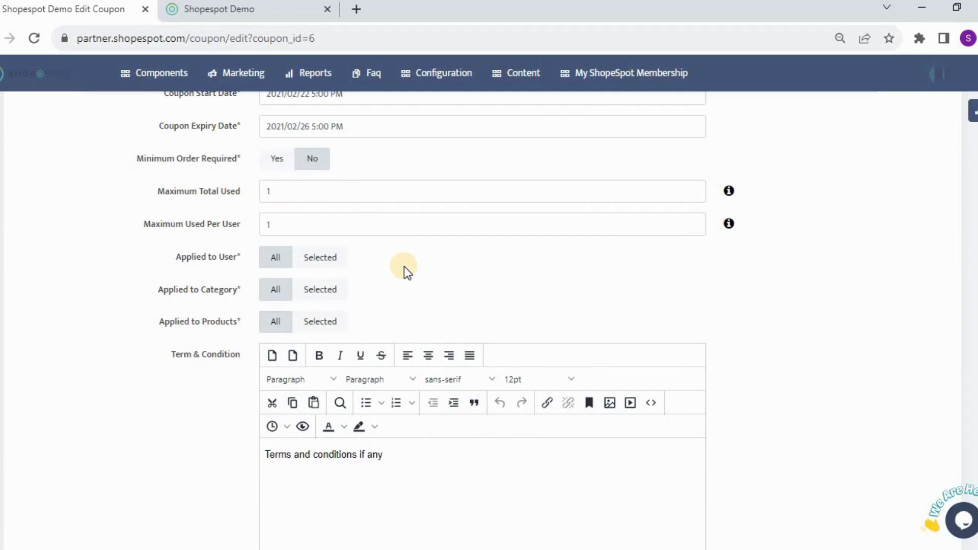
pyautogui.click(279, 159)
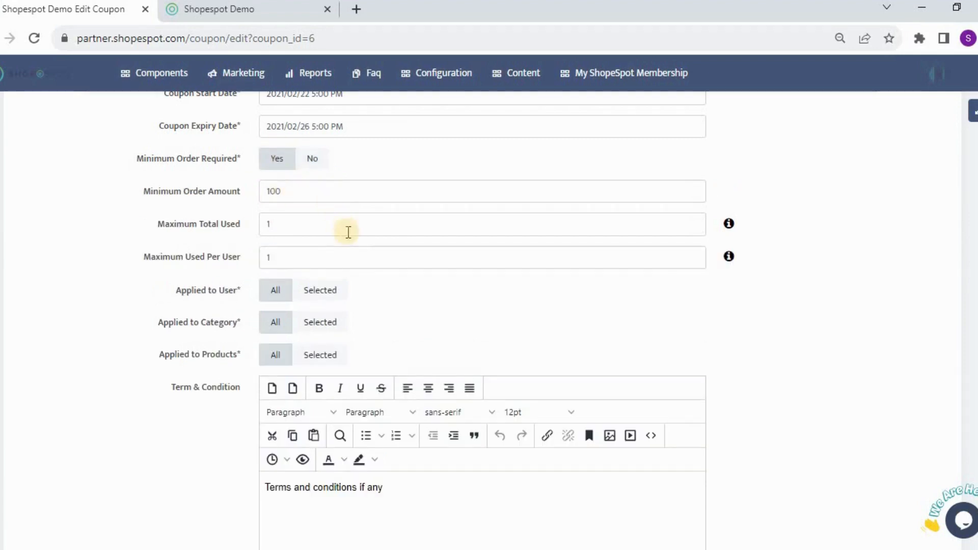
# Step: Review the coupon form and inspect the Maximum Total Used and Maximum Used Per User fields and their info tooltip
pyautogui.scroll(5, 435, 305)
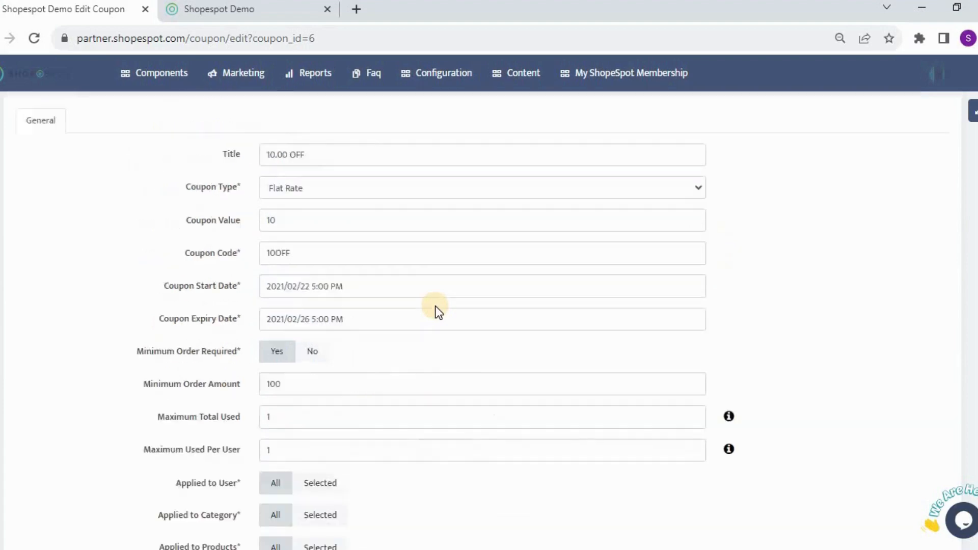
pyautogui.scroll(-3, 435, 306)
pyautogui.scroll(3, 436, 306)
pyautogui.scroll(-5, 435, 306)
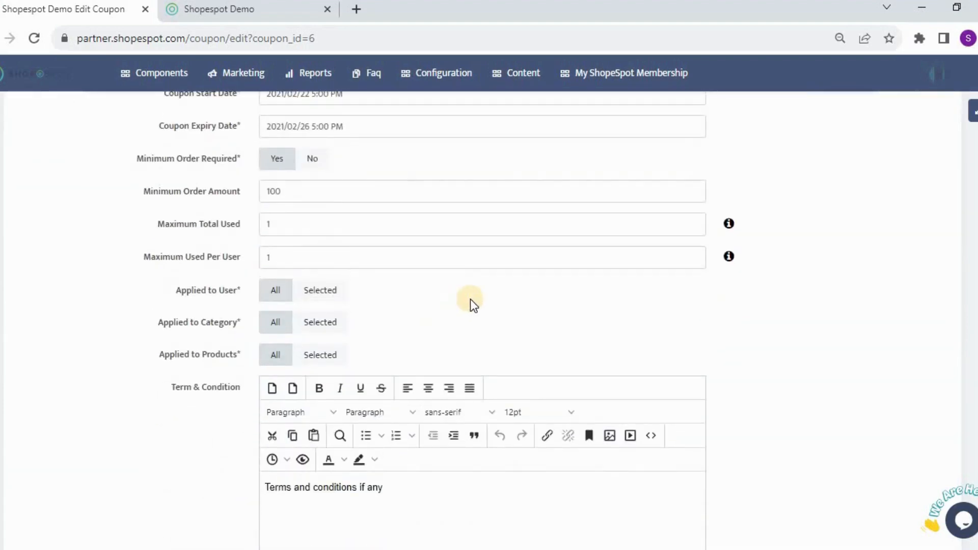
pyautogui.scroll(5, 434, 286)
pyautogui.scroll(-6, 397, 273)
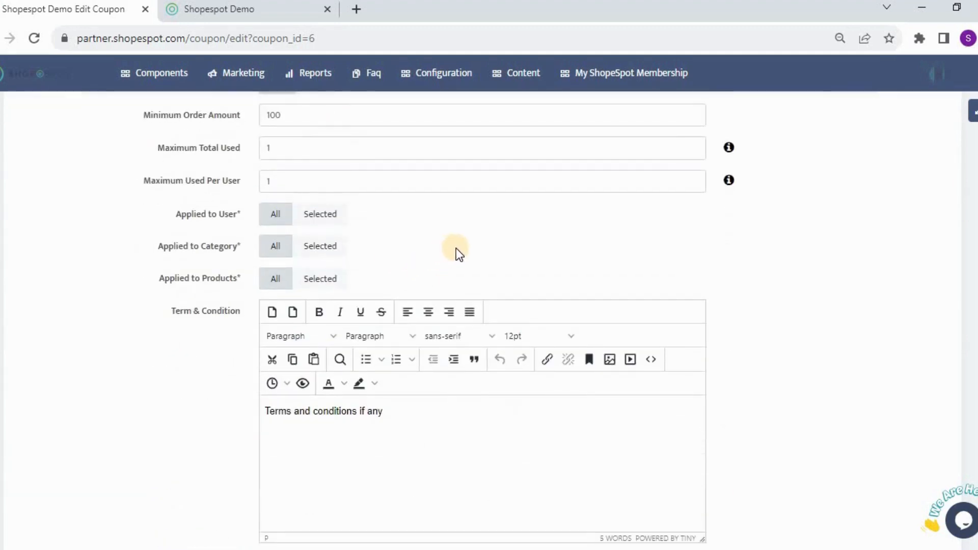
pyautogui.click(328, 148)
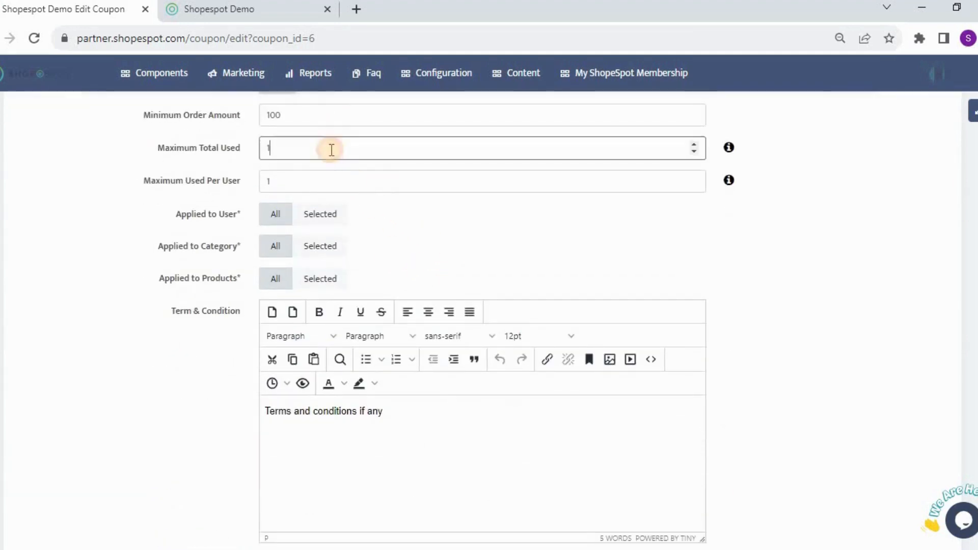
pyautogui.click(486, 242)
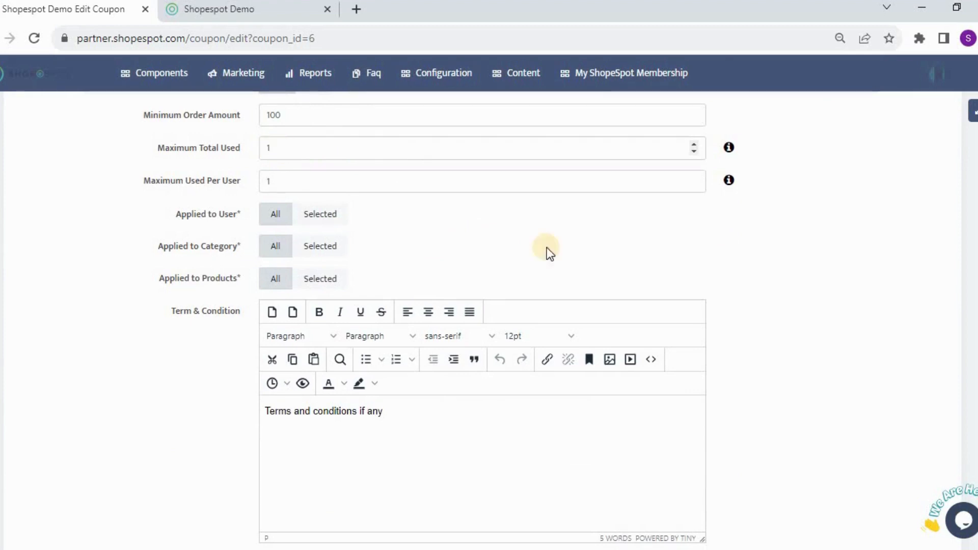
pyautogui.moveTo(732, 153)
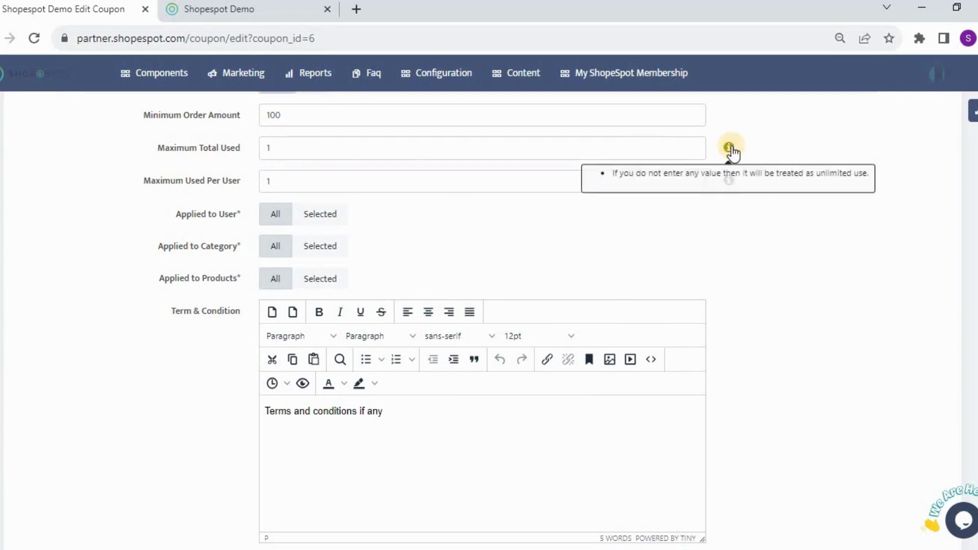
pyautogui.click(307, 186)
pyautogui.click(552, 245)
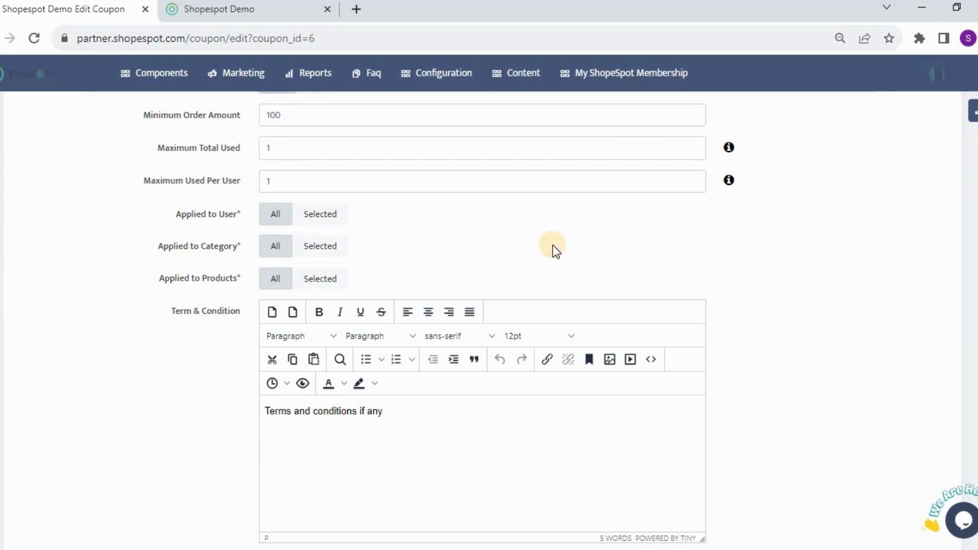
pyautogui.click(321, 181)
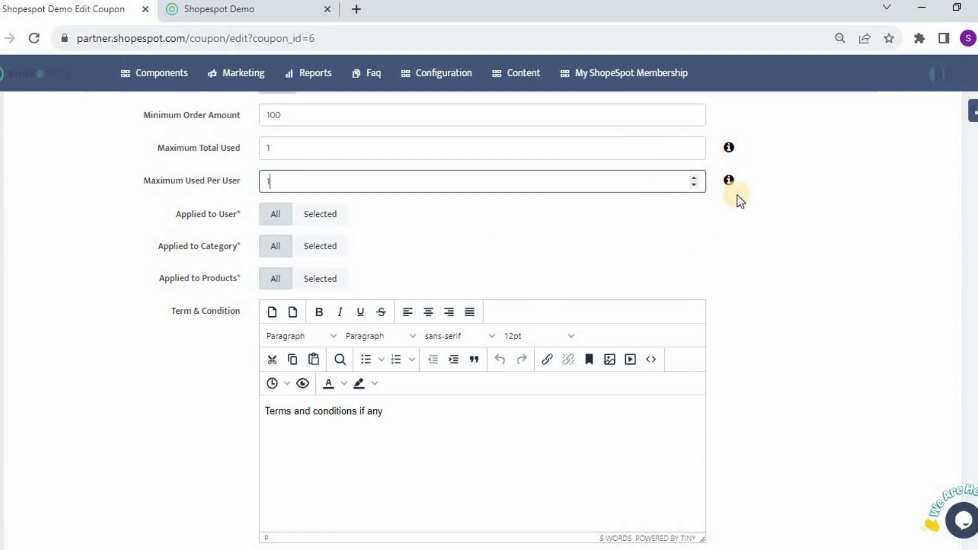
pyautogui.click(490, 239)
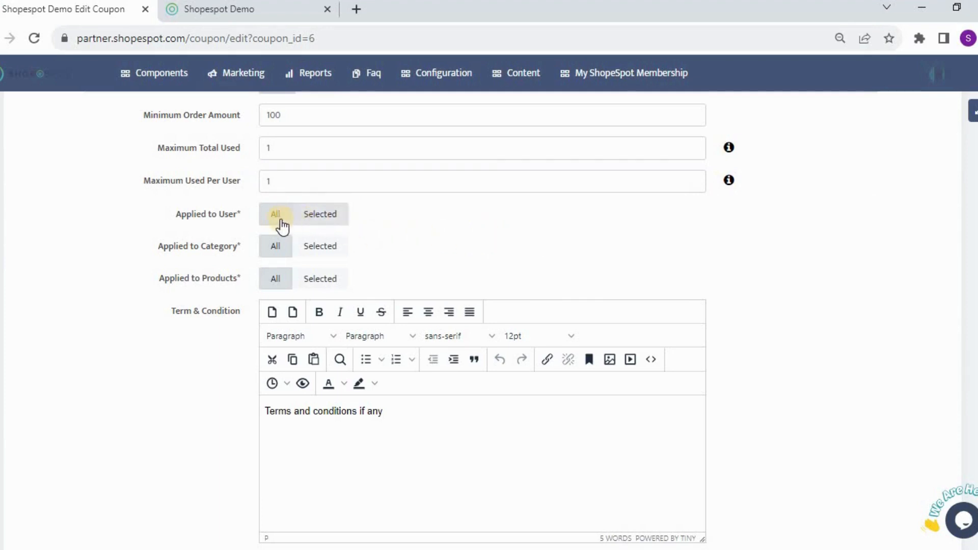
# Step: Switch Applied to User to Selected and browse the user list, then set it back to All
pyautogui.moveTo(161, 77)
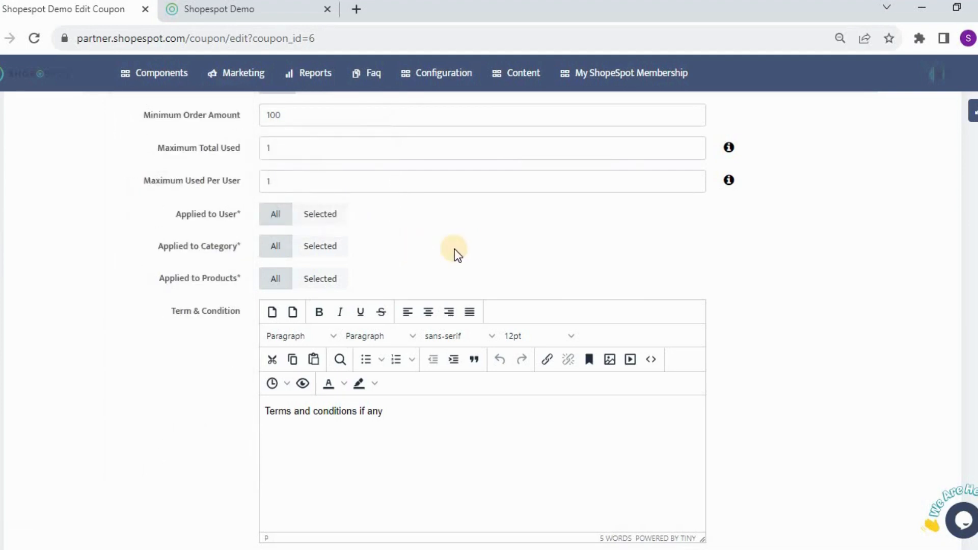
pyautogui.click(321, 214)
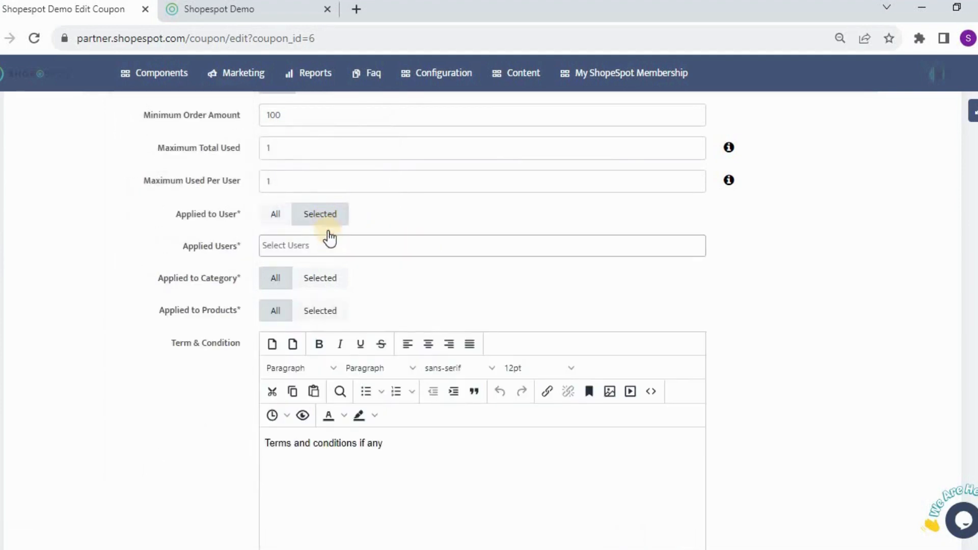
pyautogui.click(333, 245)
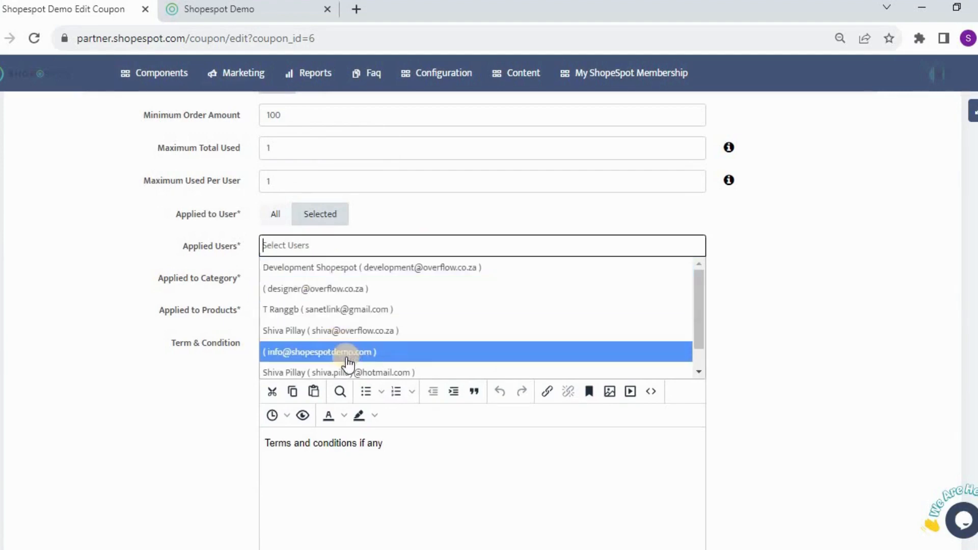
pyautogui.scroll(-1, 357, 339)
pyautogui.scroll(1, 352, 337)
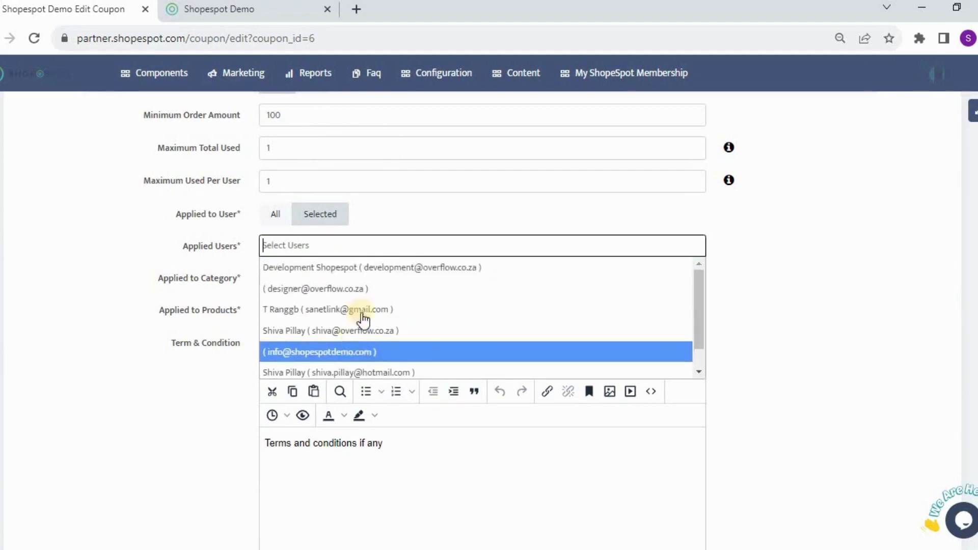
pyautogui.click(381, 218)
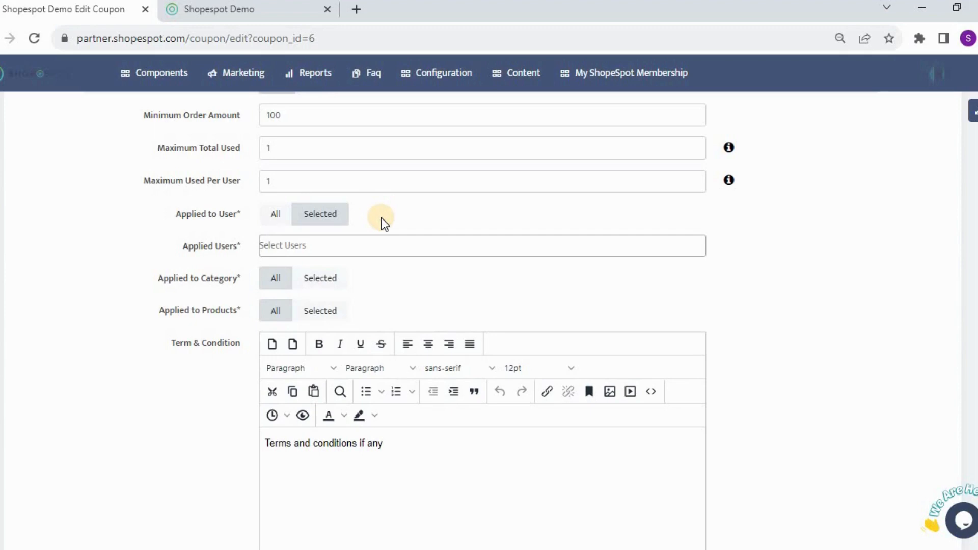
pyautogui.click(270, 214)
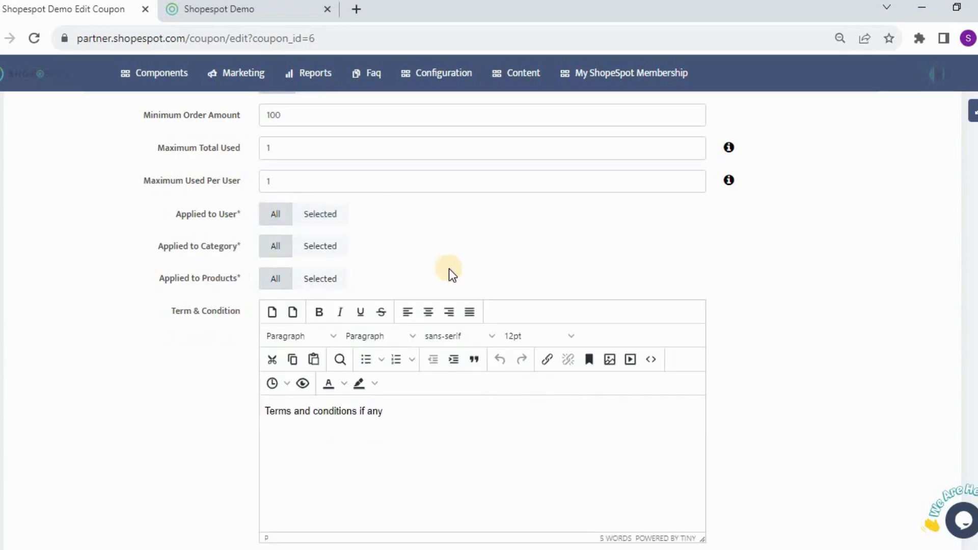
# Step: Select Stationary as an applied category, then remove it and set Applied to Category back to All
pyautogui.scroll(-2, 399, 234)
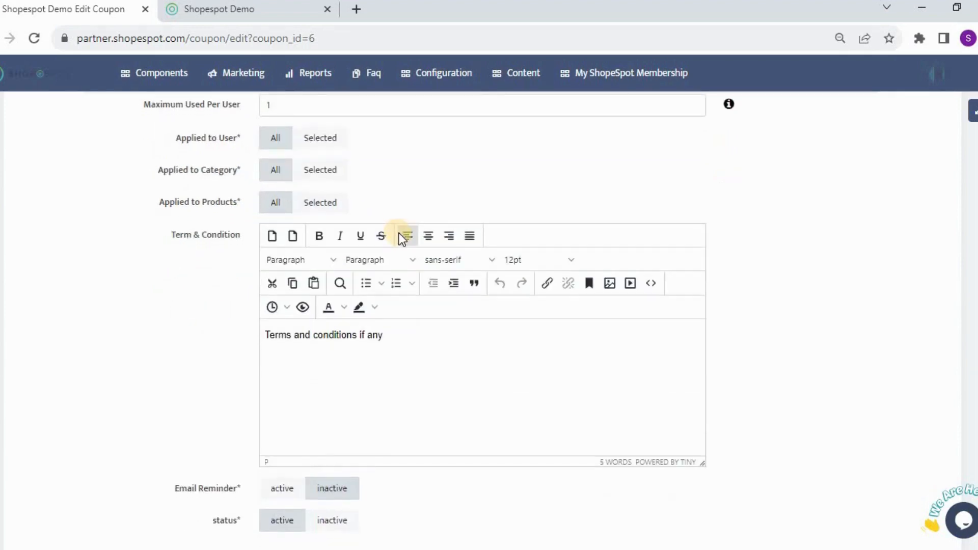
pyautogui.scroll(2, 399, 233)
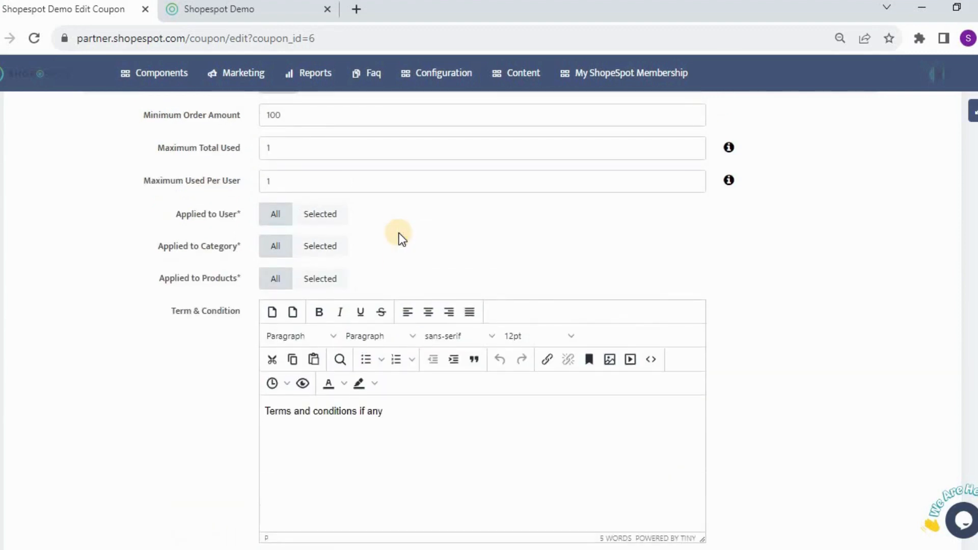
pyautogui.click(320, 246)
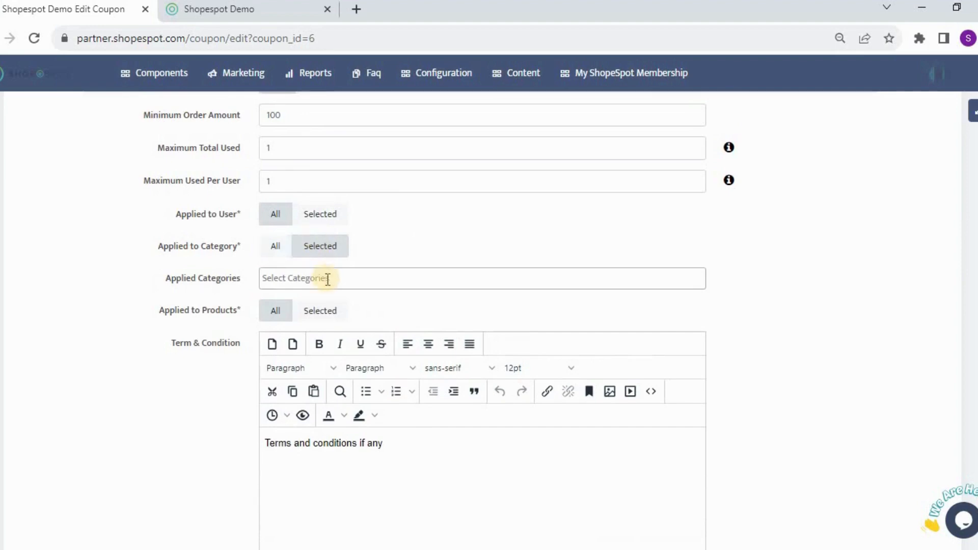
pyautogui.click(327, 280)
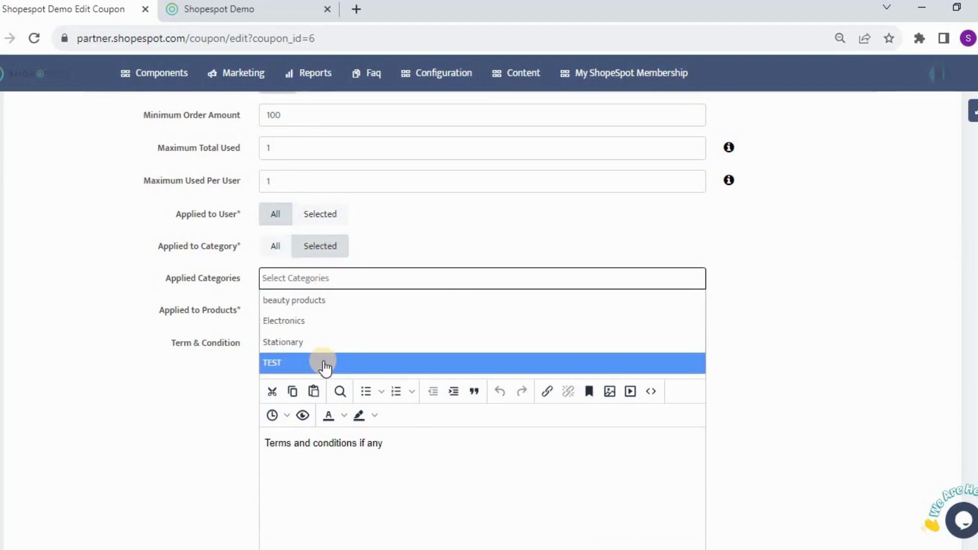
pyautogui.click(324, 342)
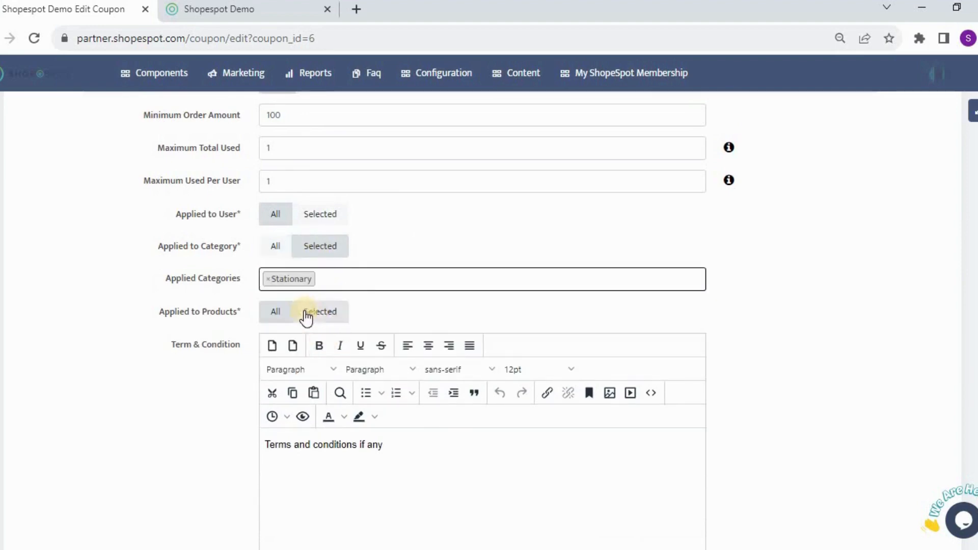
pyautogui.click(268, 279)
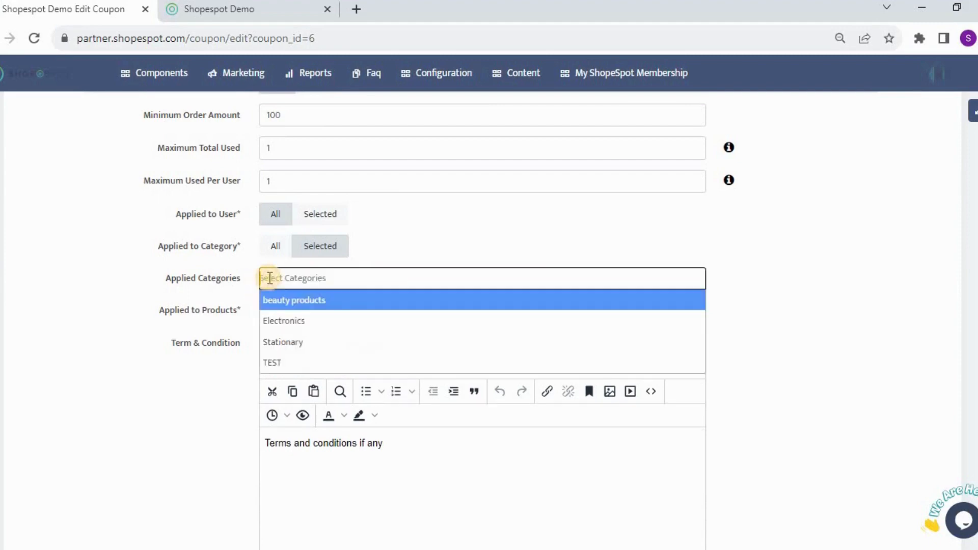
pyautogui.click(375, 240)
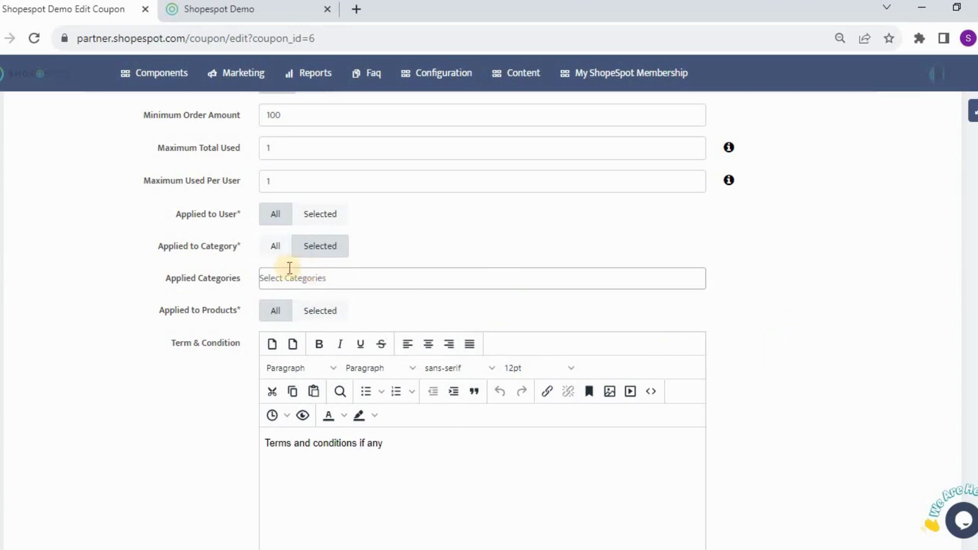
pyautogui.click(280, 248)
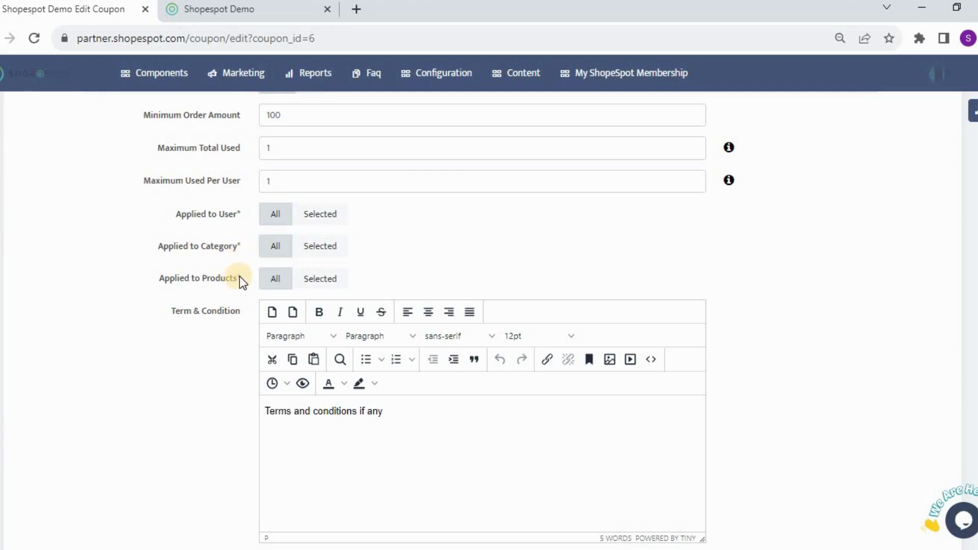
# Step: Switch Applied to Products to Selected and open the product list, then set it back to All
pyautogui.click(319, 281)
pyautogui.click(347, 312)
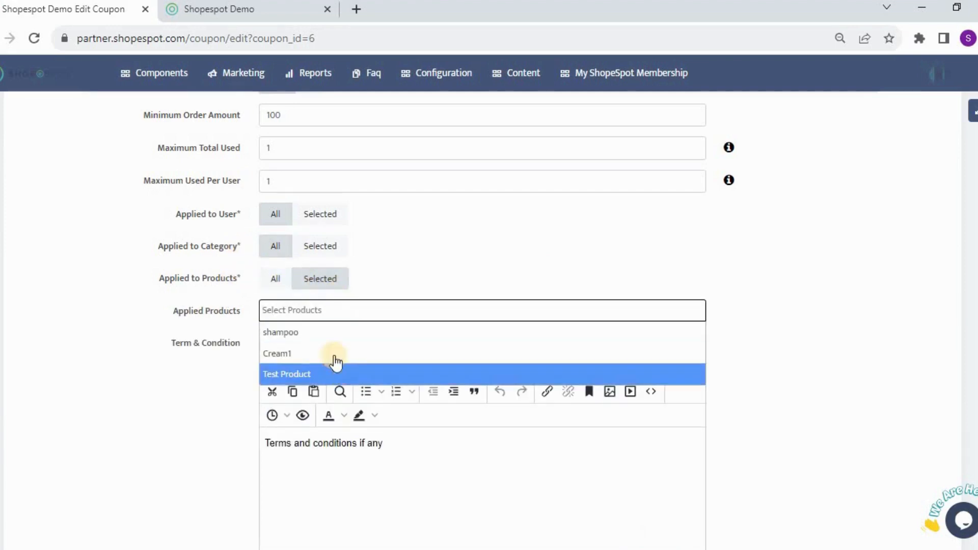
pyautogui.click(385, 275)
pyautogui.click(282, 280)
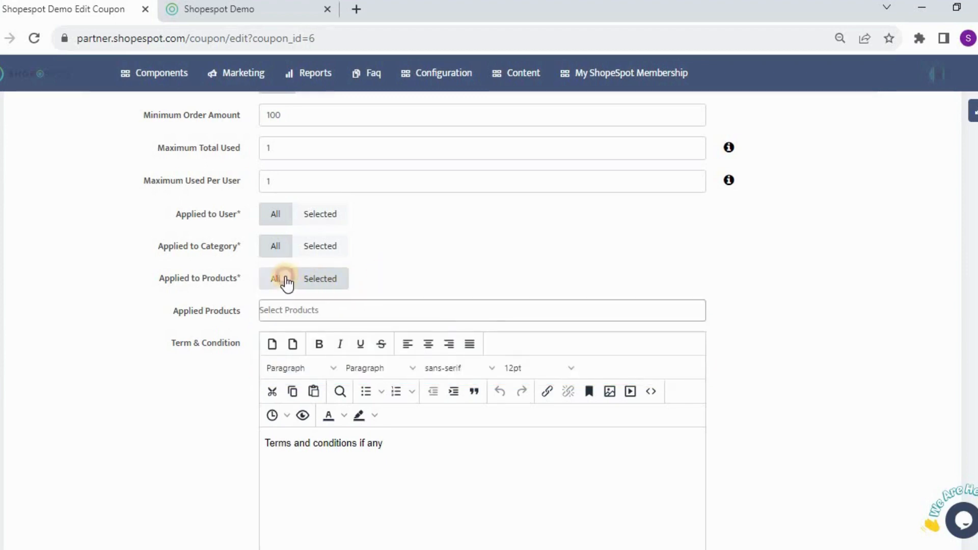
# Step: Set the coupon's Email Reminder to active
pyautogui.scroll(-2, 776, 372)
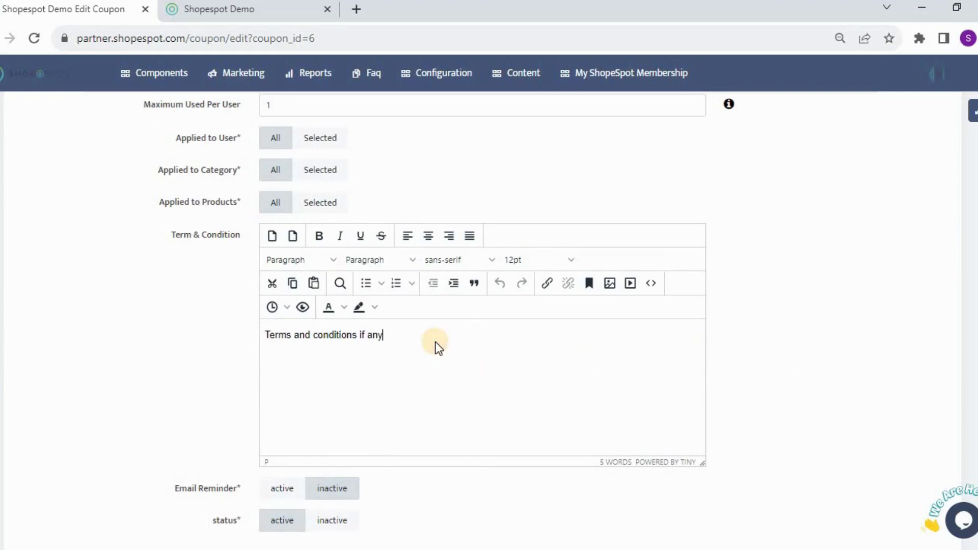
pyautogui.scroll(6, 375, 383)
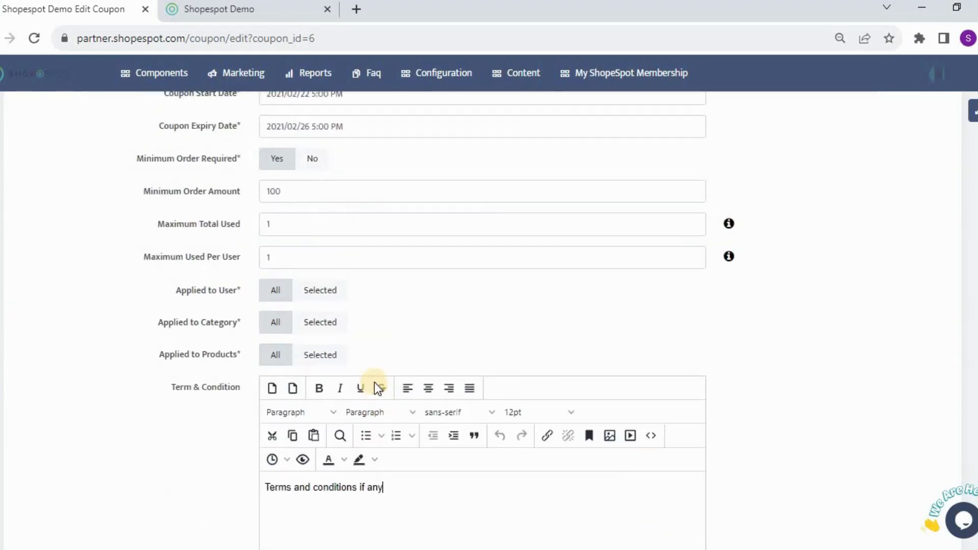
pyautogui.scroll(2, 375, 380)
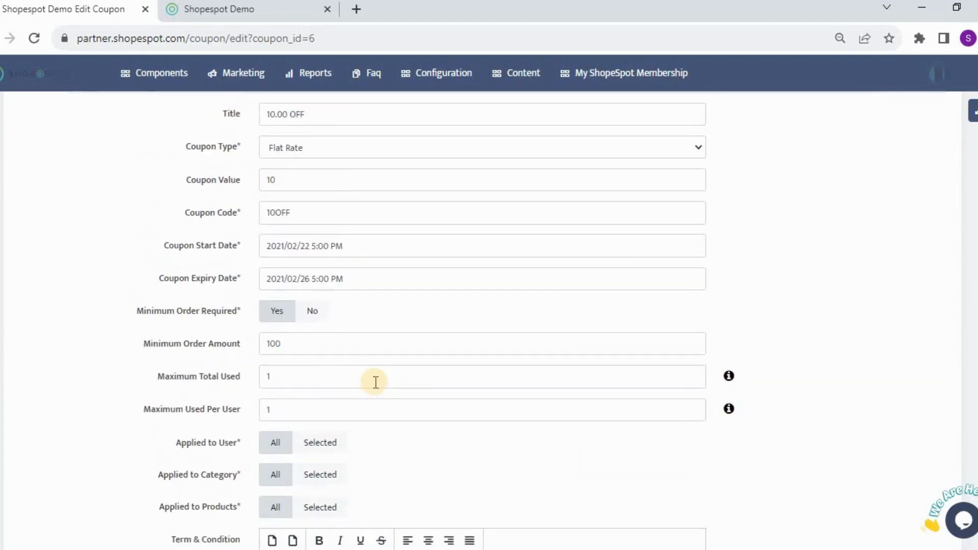
pyautogui.scroll(-4, 407, 378)
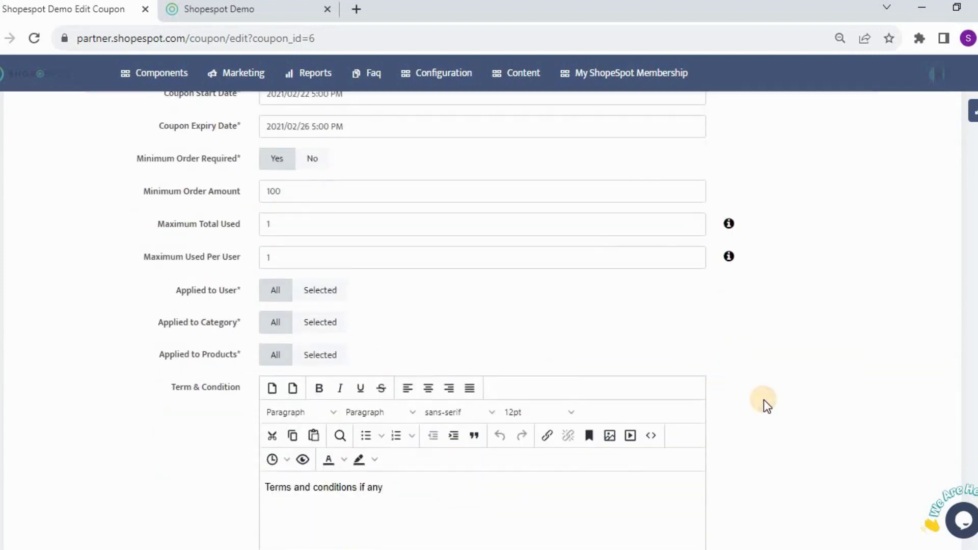
pyautogui.scroll(-4, 414, 375)
pyautogui.scroll(-3, 408, 369)
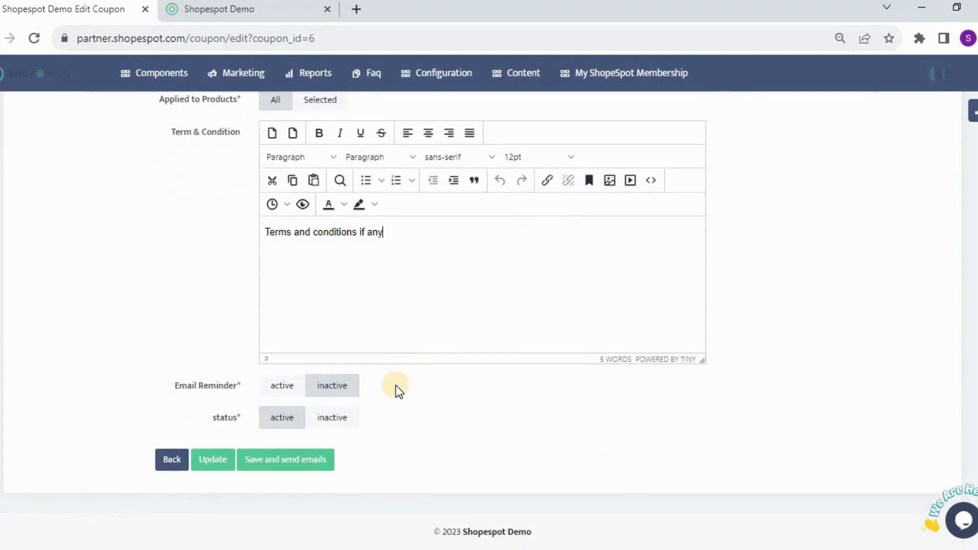
pyautogui.click(294, 392)
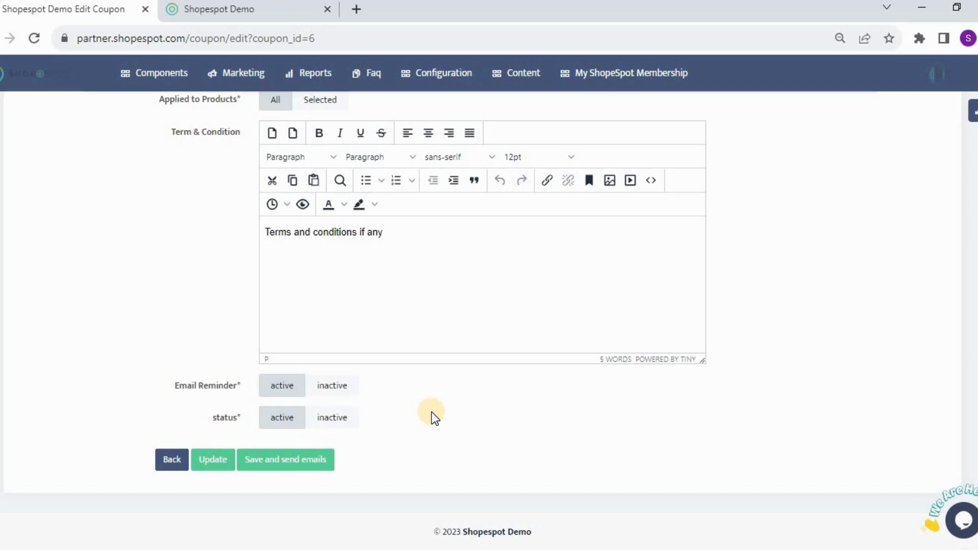
# Step: Set the coupon's status to inactive
pyautogui.scroll(2, 432, 412)
pyautogui.scroll(-2, 432, 411)
pyautogui.click(321, 418)
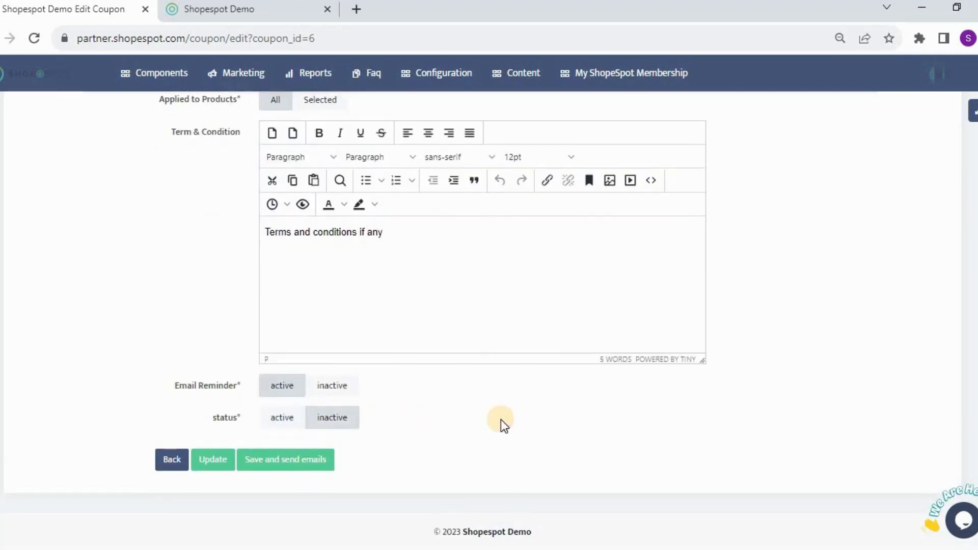
# Step: Set the coupon's status back to active and review the coupon form settings
pyautogui.click(290, 422)
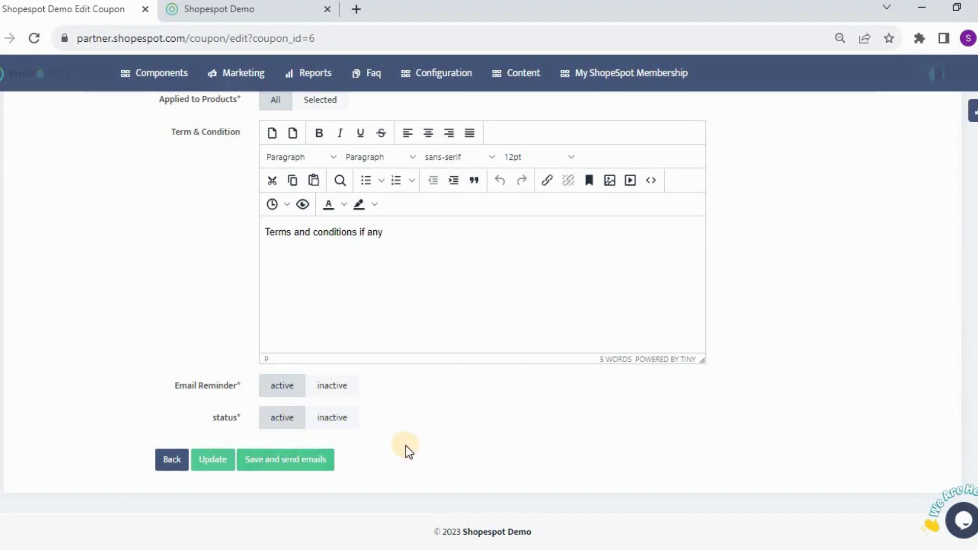
pyautogui.scroll(4, 405, 449)
pyautogui.scroll(4, 405, 449)
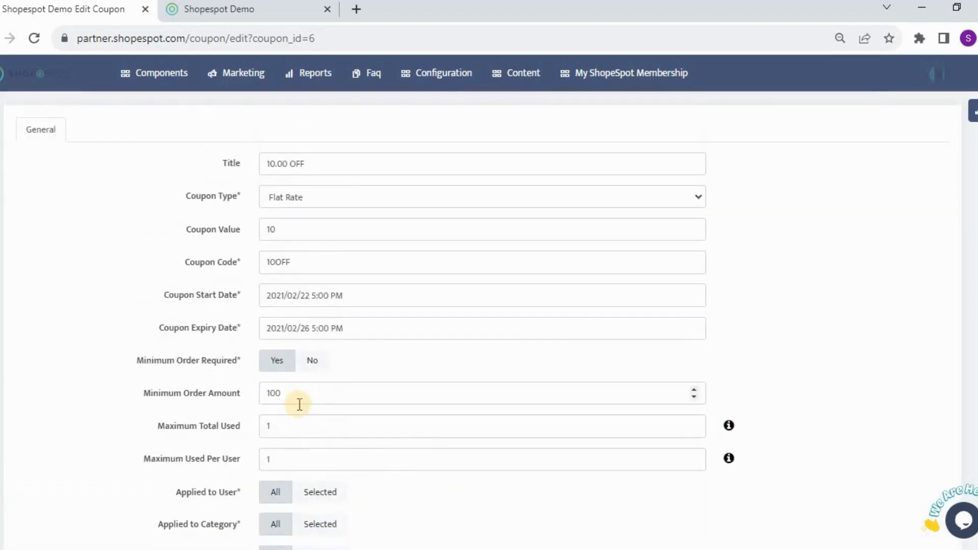
pyautogui.scroll(-2, 300, 400)
pyautogui.scroll(-7, 303, 393)
pyautogui.scroll(3, 303, 399)
pyautogui.scroll(-3, 323, 402)
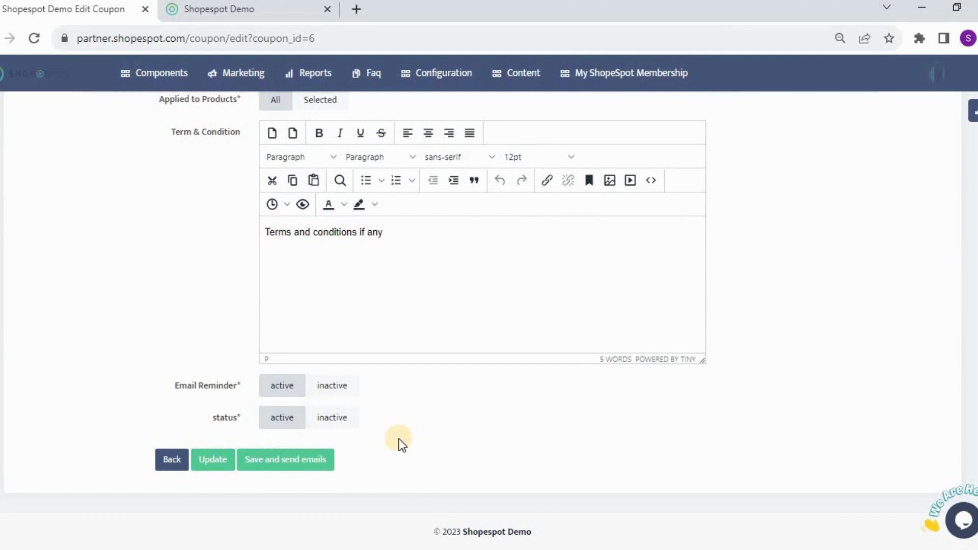
# Step: Switch to the Shopespot Demo storefront tab and examine the cart and its promo code field
pyautogui.click(249, 16)
pyautogui.scroll(2, 567, 293)
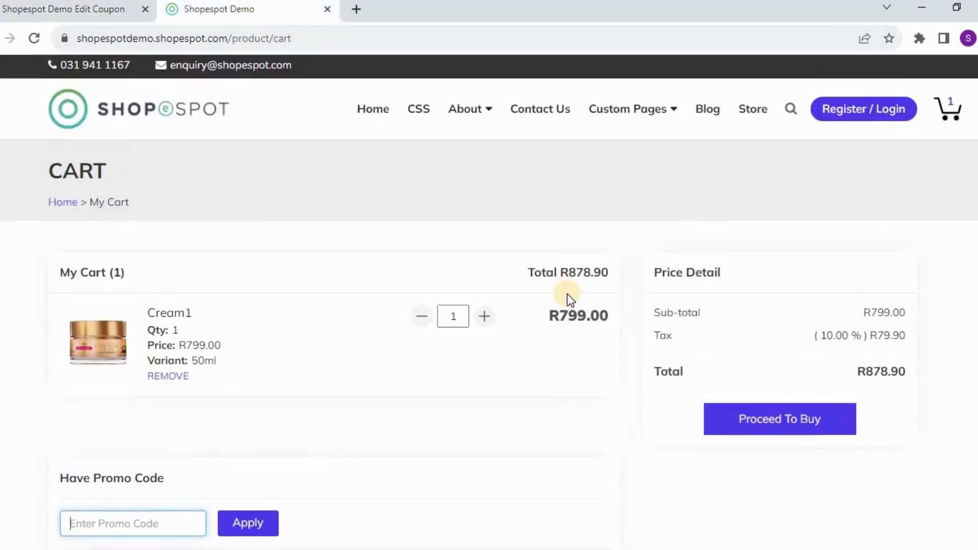
pyautogui.scroll(-2, 567, 293)
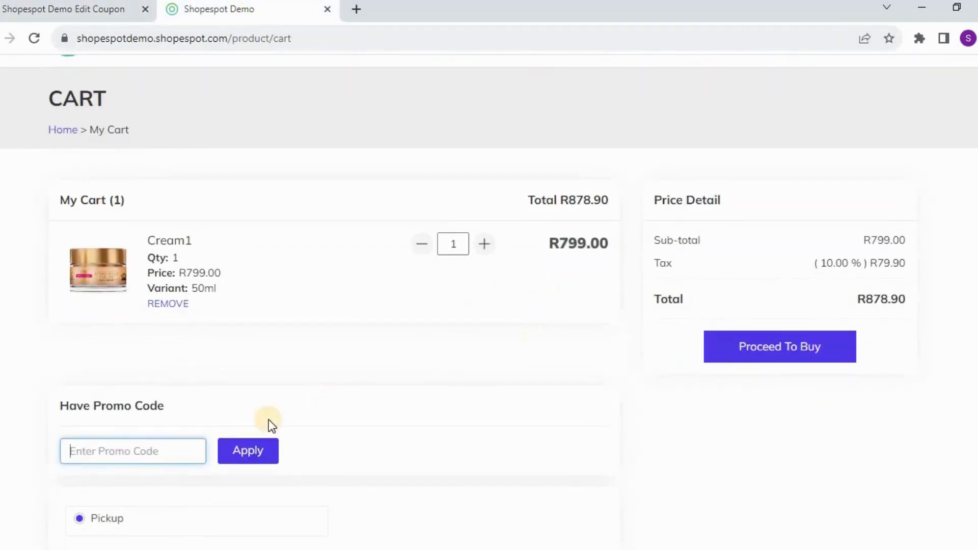
pyautogui.click(131, 445)
pyautogui.scroll(-2, 348, 433)
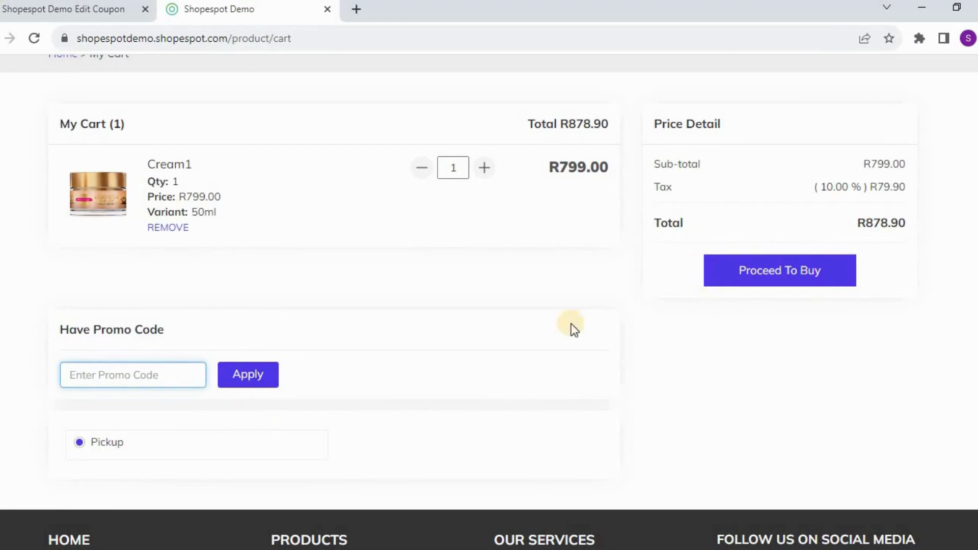
pyautogui.scroll(-2, 582, 313)
pyautogui.scroll(4, 582, 313)
pyautogui.scroll(2, 582, 312)
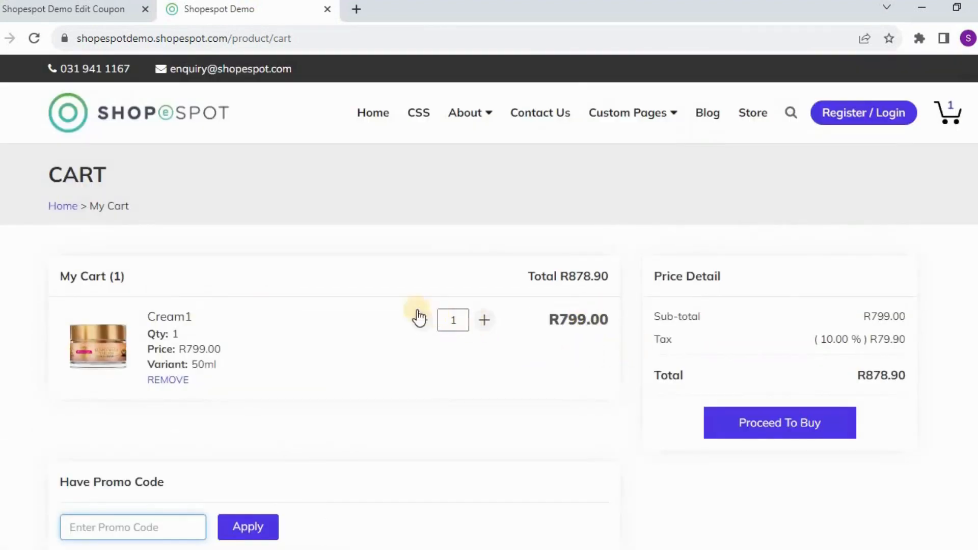
# Step: Return to the coupon edit tab and open the Components menu's Coupons options
pyautogui.click(98, 17)
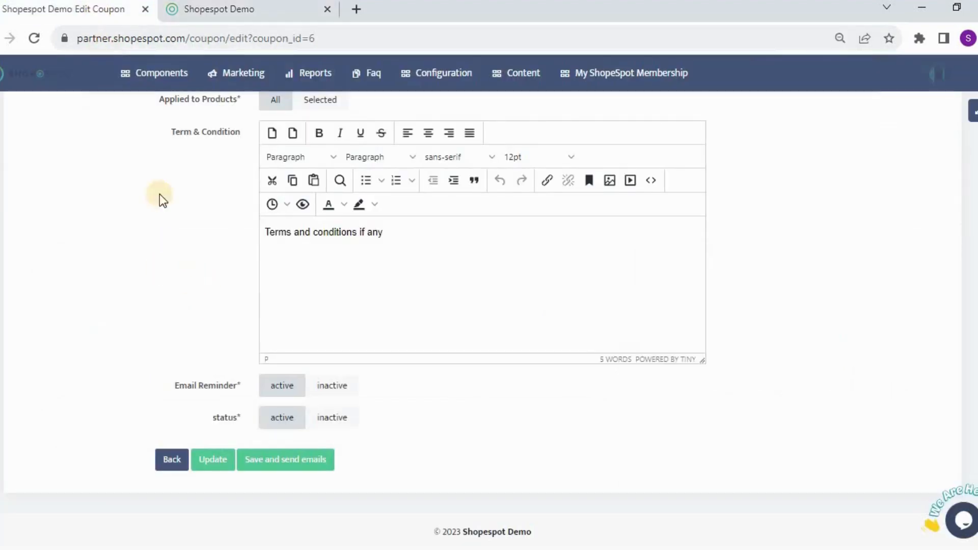
pyautogui.click(149, 73)
pyautogui.moveTo(150, 232)
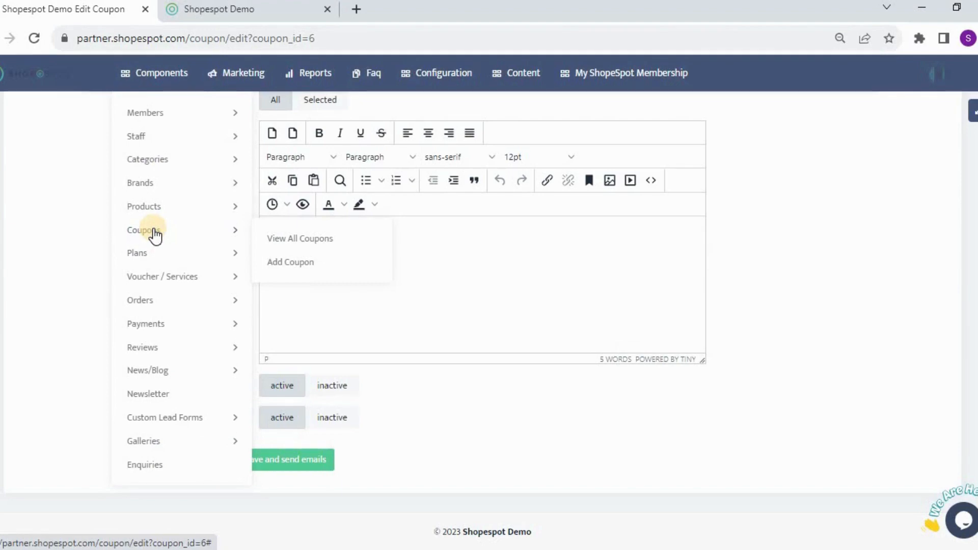
pyautogui.scroll(2, 155, 236)
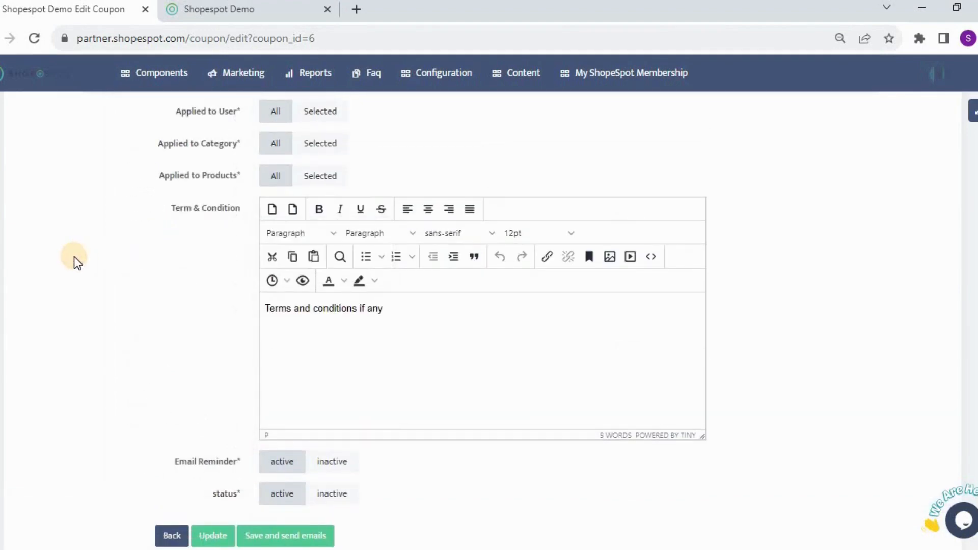